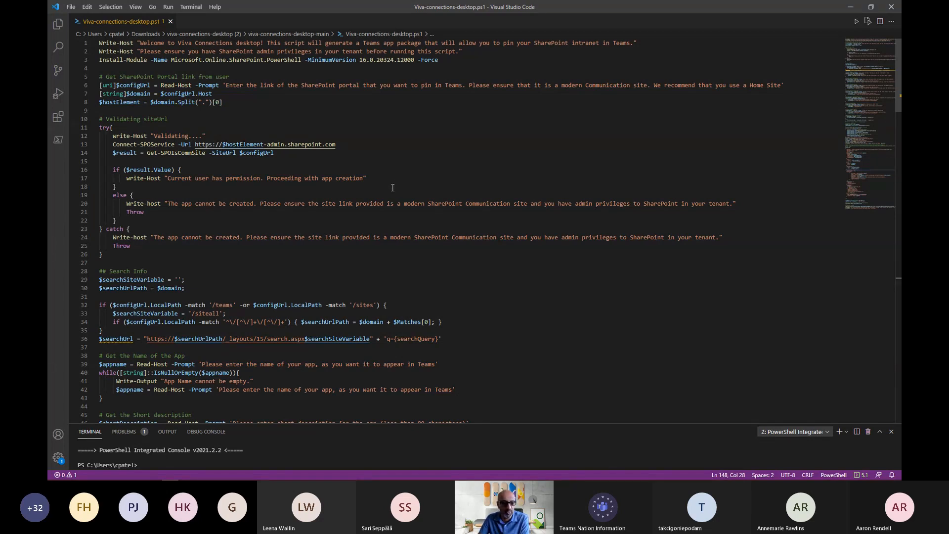
- Examine the Viva Connections script's sections that ask for the app name and short description
scroll(390, 188, "down", 1)
scroll(390, 188, "down", 4)
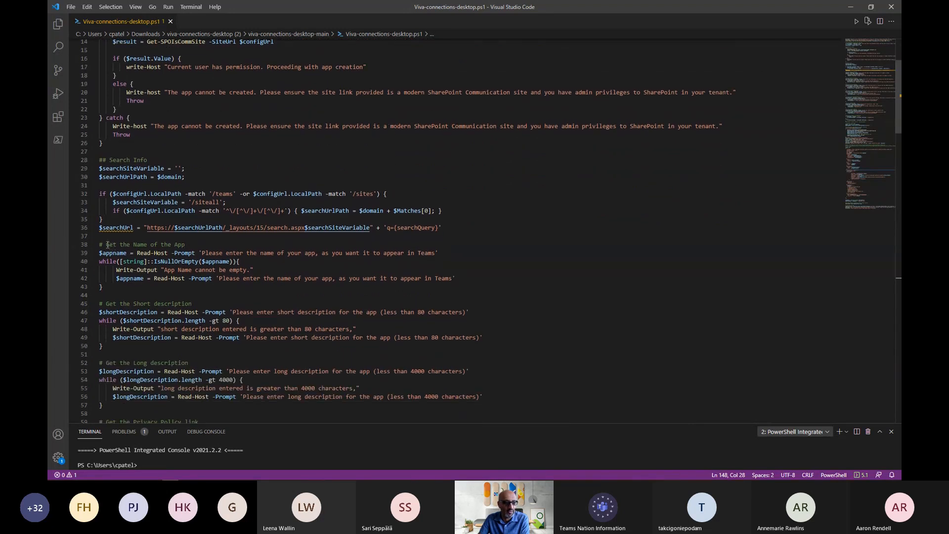
left_click_drag(107, 244, 187, 241)
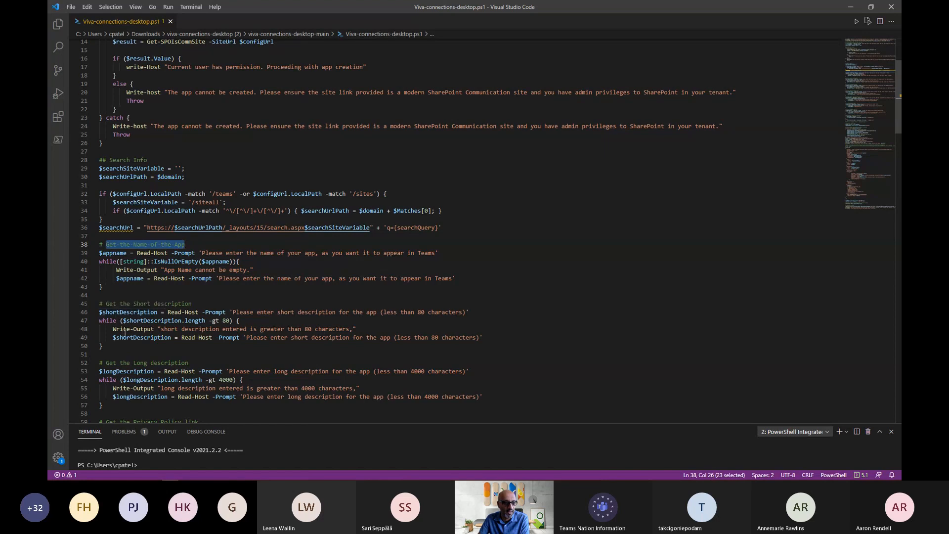
left_click(109, 303)
left_click_drag(132, 303, 171, 302)
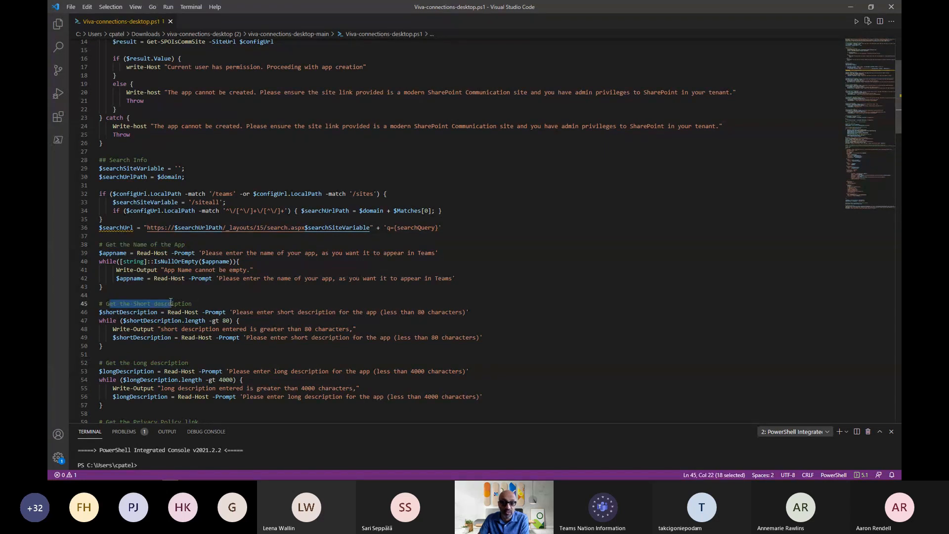
left_click(223, 298)
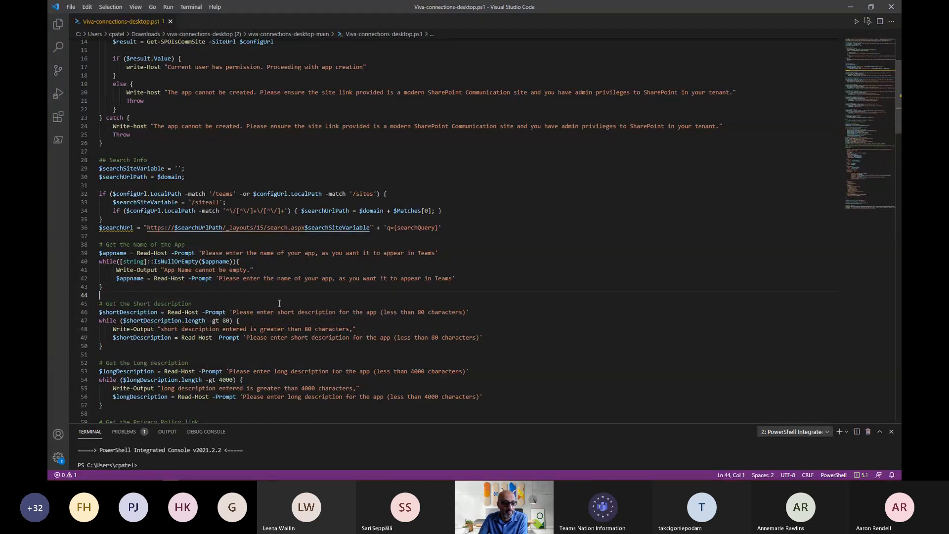
- Review the script's sections for the long description, privacy policy, terms of use, company name and company website
scroll(280, 303, "down", 6)
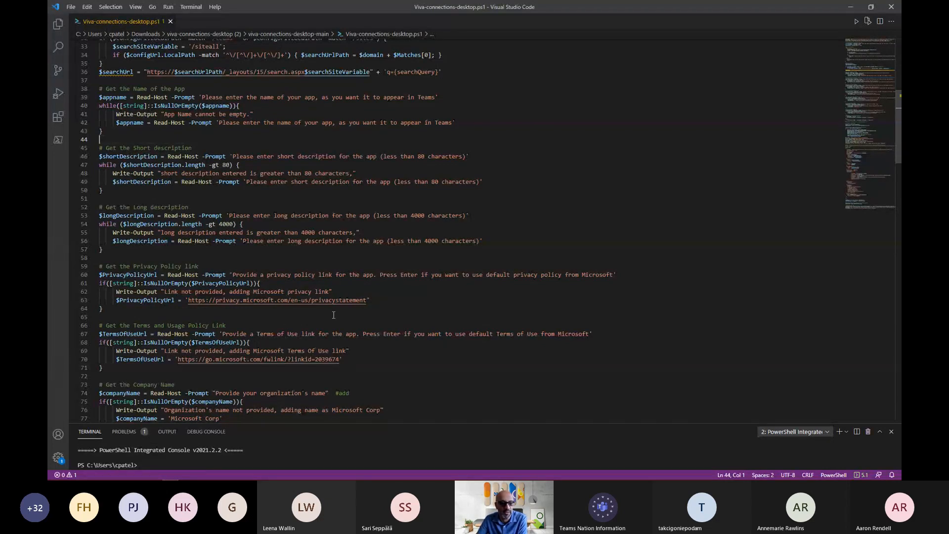
scroll(399, 323, "down", 1)
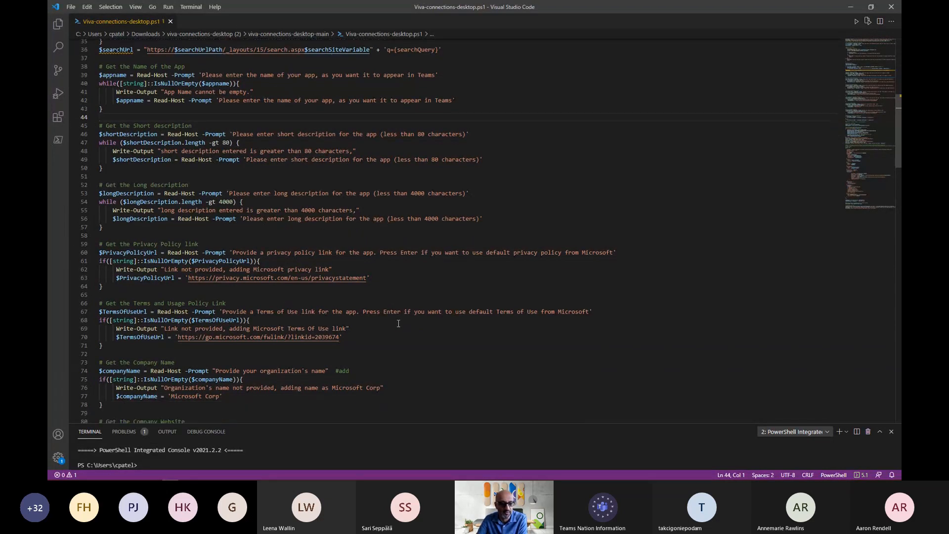
scroll(396, 316, "down", 7)
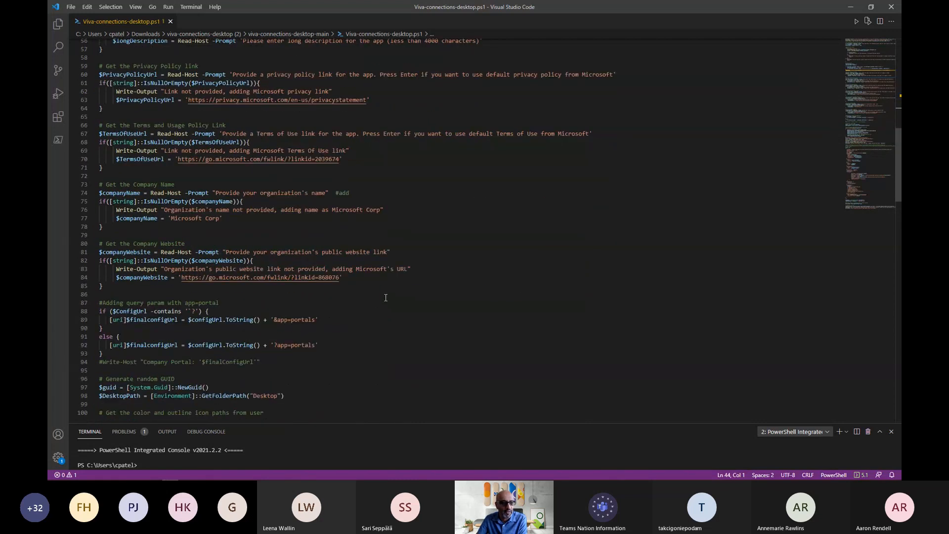
scroll(386, 297, "down", 2)
scroll(385, 296, "down", 1)
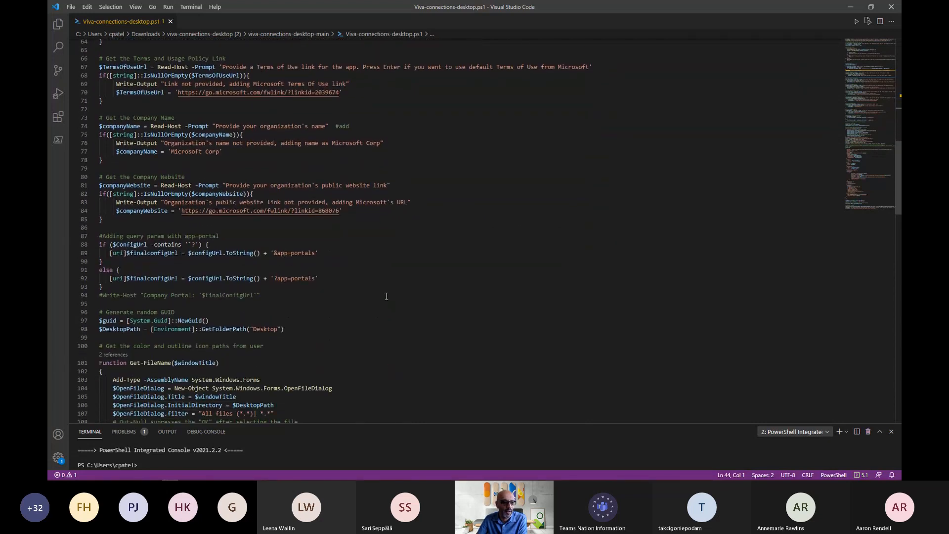
scroll(386, 297, "down", 4)
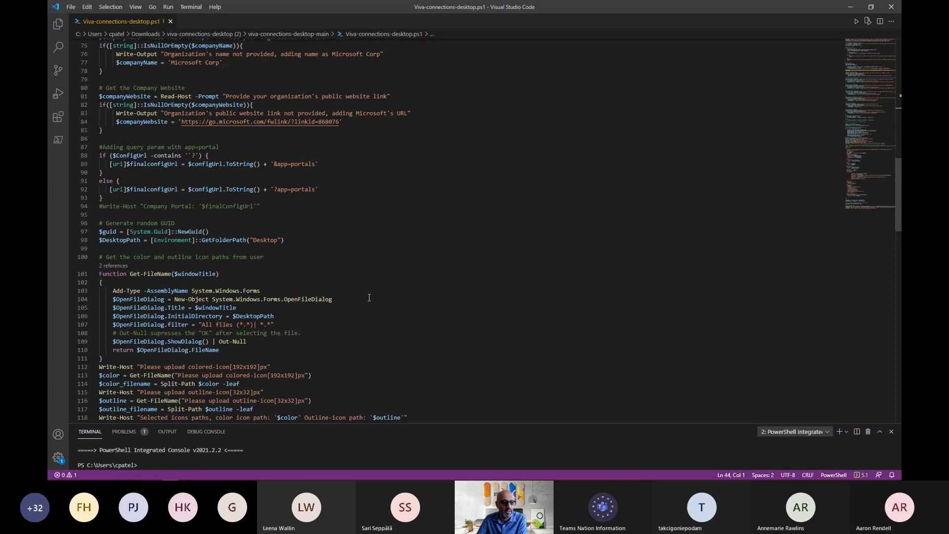
- Highlight the script block that gets the color and outline icon paths, and examine the JSON manifest below it
scroll(152, 256, "down", 1)
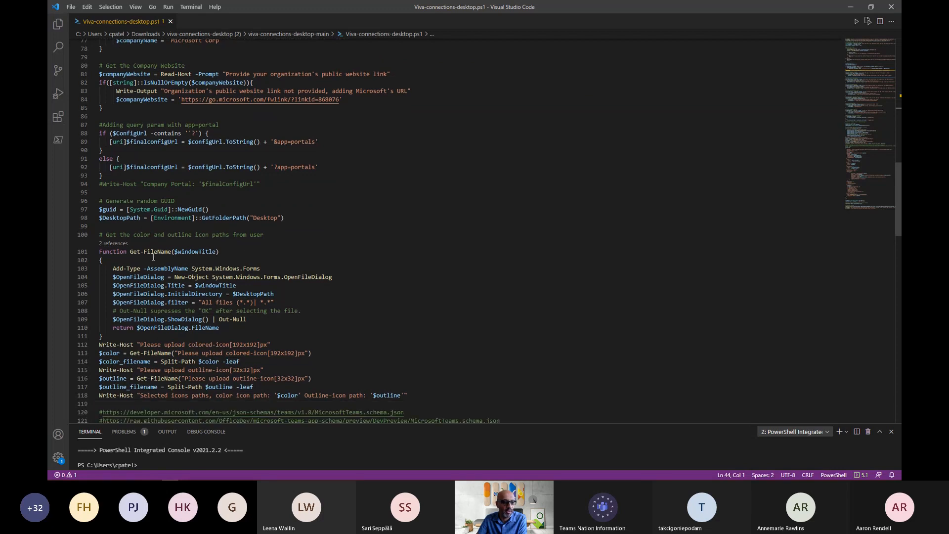
left_click_drag(105, 234, 312, 390)
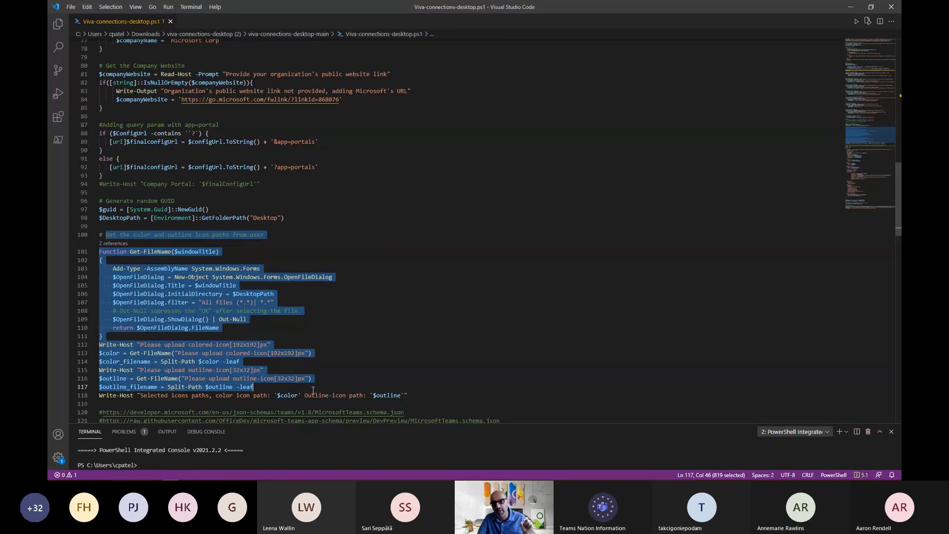
scroll(336, 279, "down", 5)
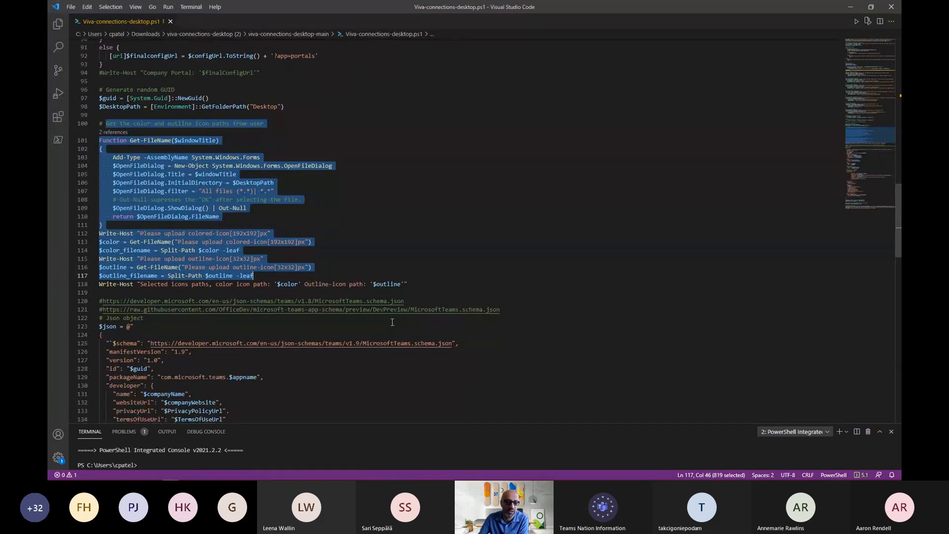
scroll(472, 346, "down", 2)
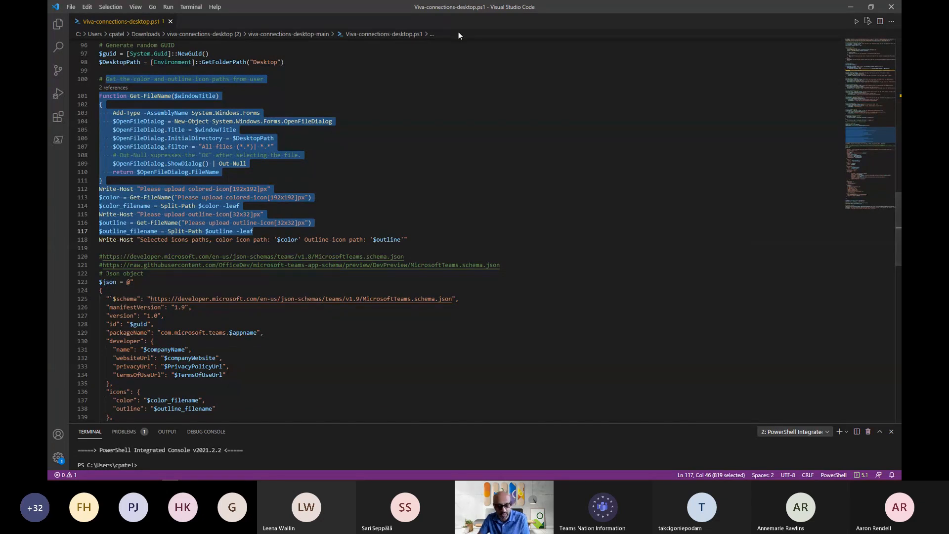
- Switch to the Microsoft Teams admin center in the browser and search the Manage apps list for "land"
key("alt+Tab")
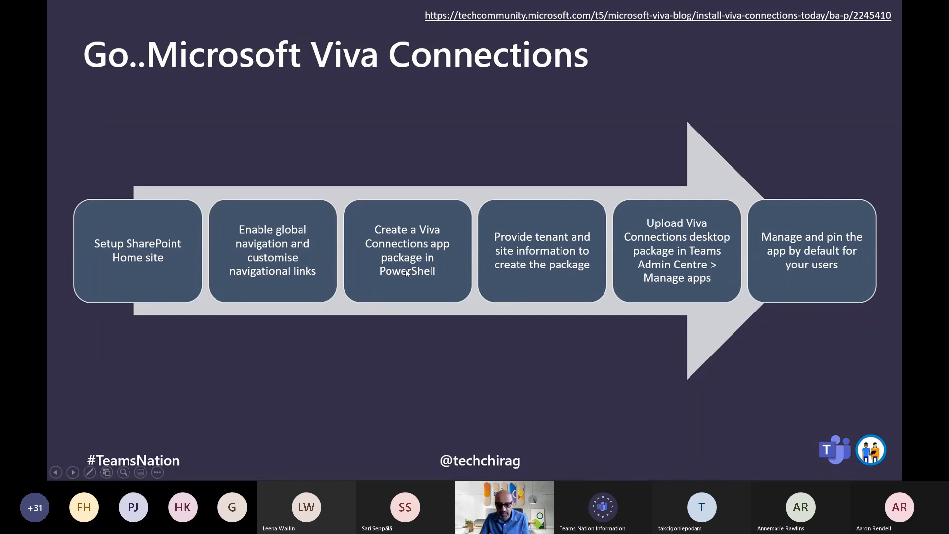
key("alt+Tab")
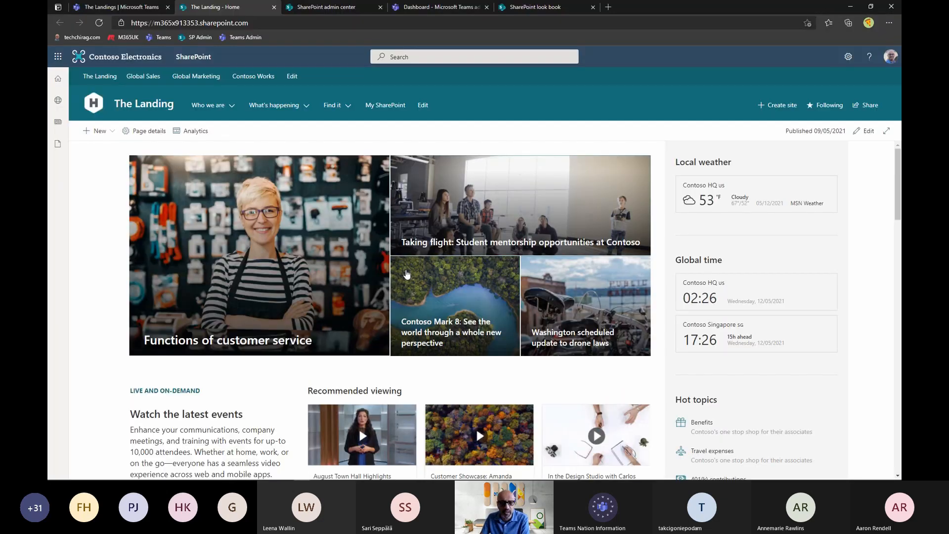
left_click(422, 8)
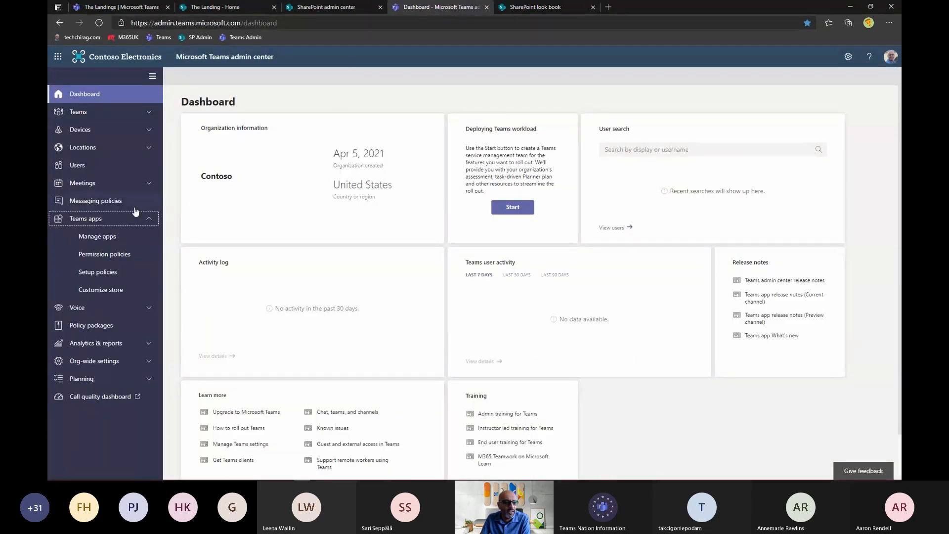
left_click(102, 243)
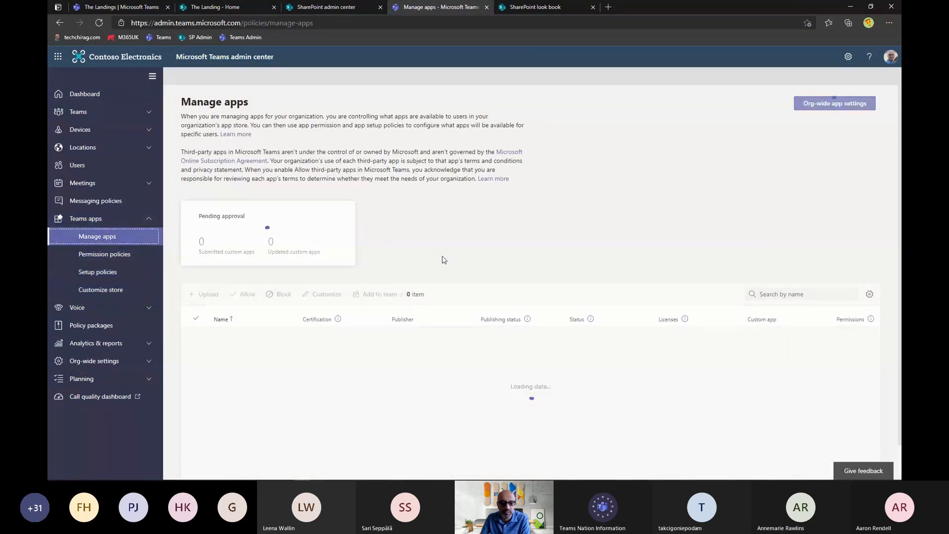
left_click(777, 294)
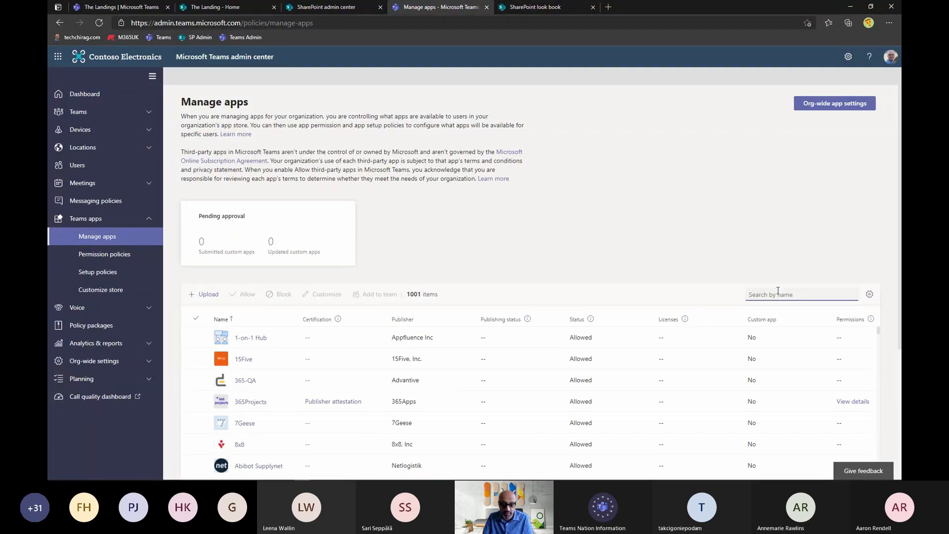
type("land")
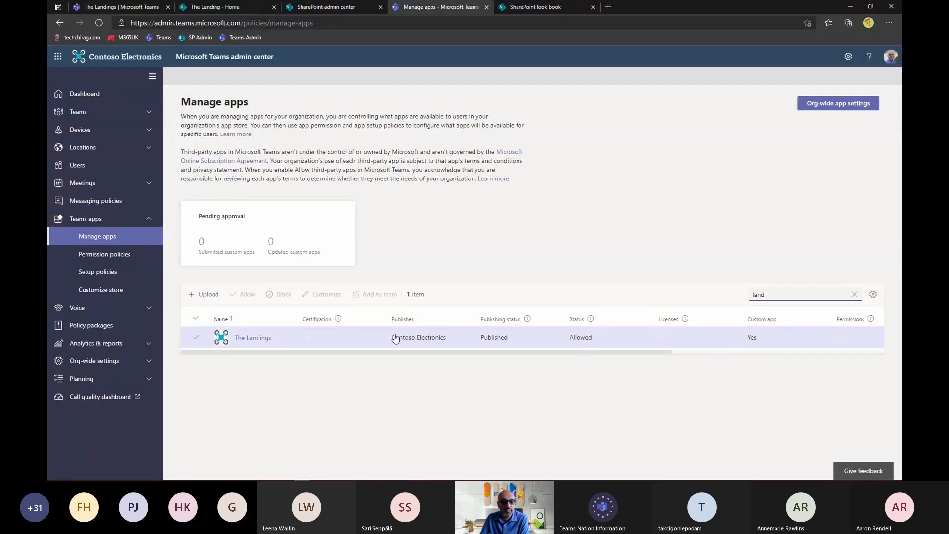
- Open The Landings app and review its details, icons and permissions
left_click(258, 338)
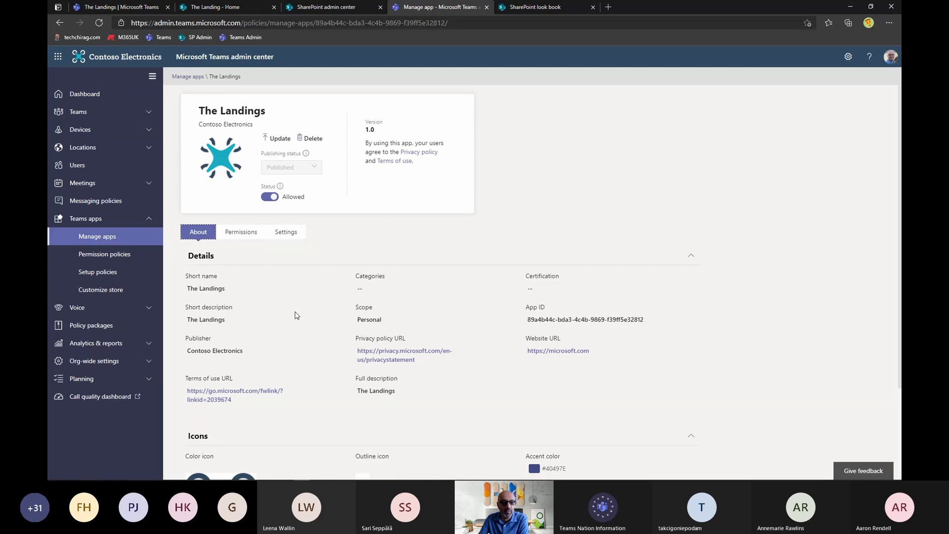
scroll(297, 315, "down", 1)
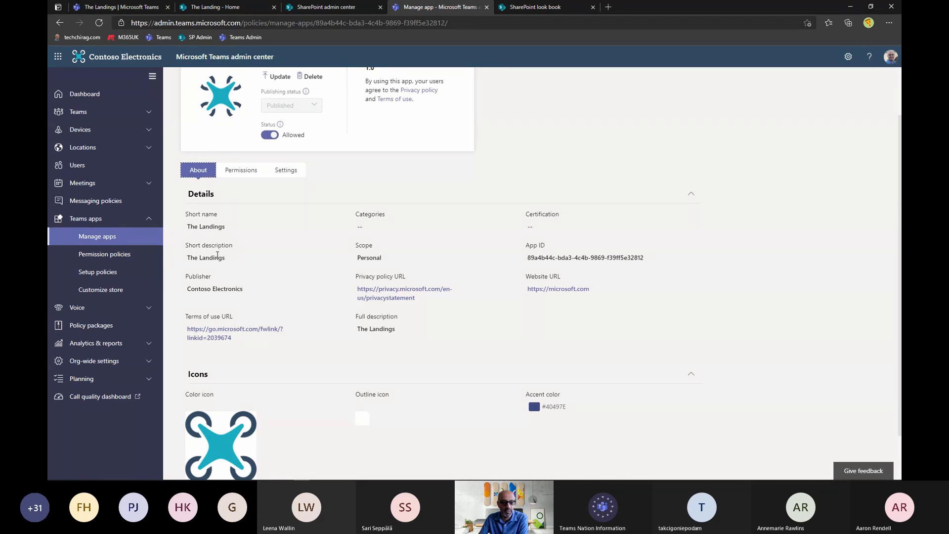
scroll(312, 318, "down", 1)
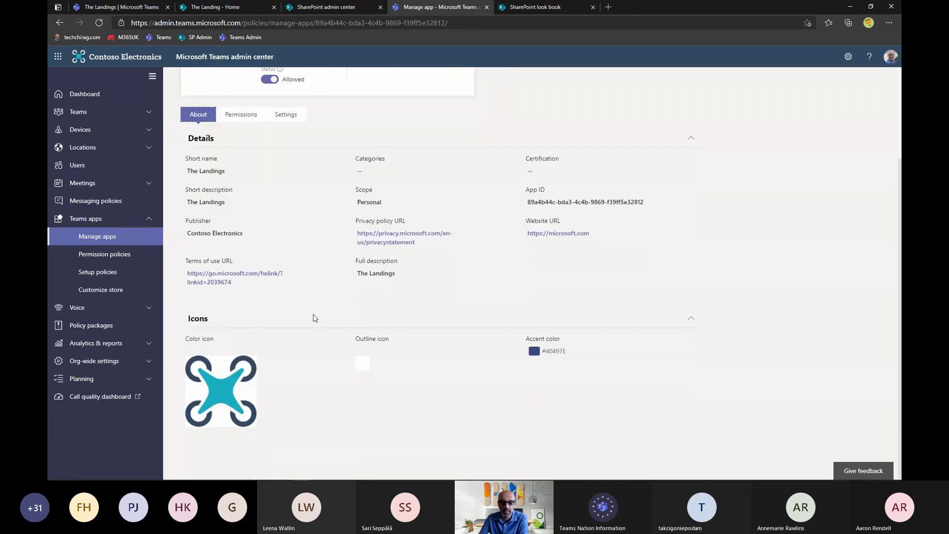
scroll(275, 307, "up", 2)
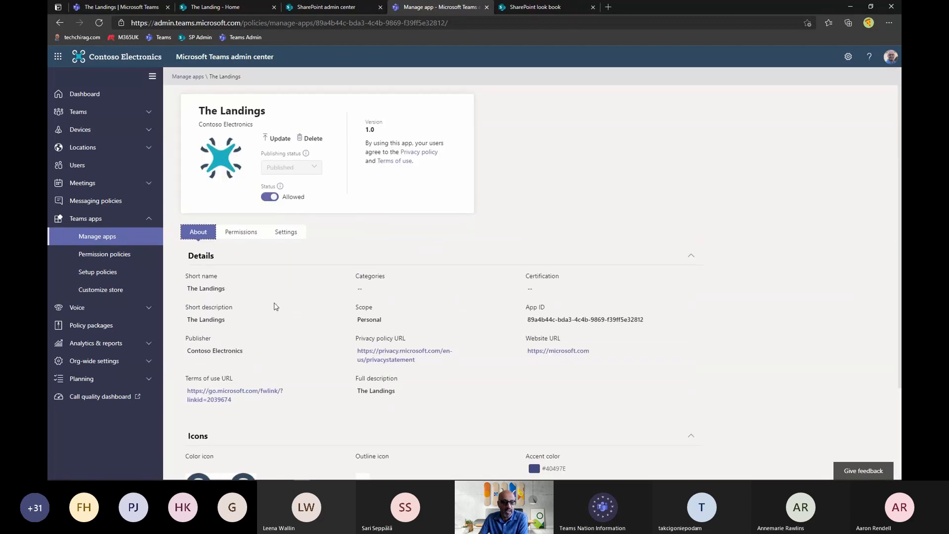
left_click(242, 231)
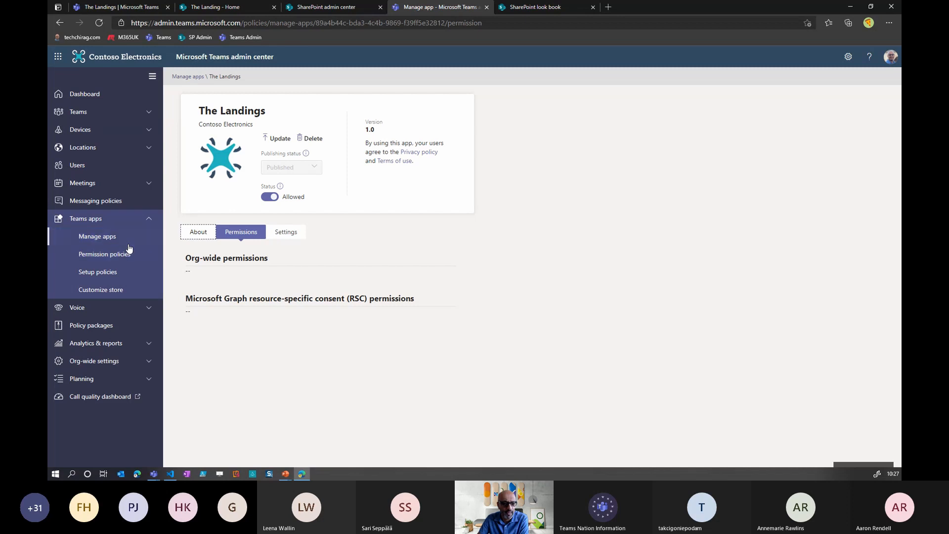
- Open the Global (Org-wide default) app setup policy and examine its installed and pinned apps
left_click(116, 273)
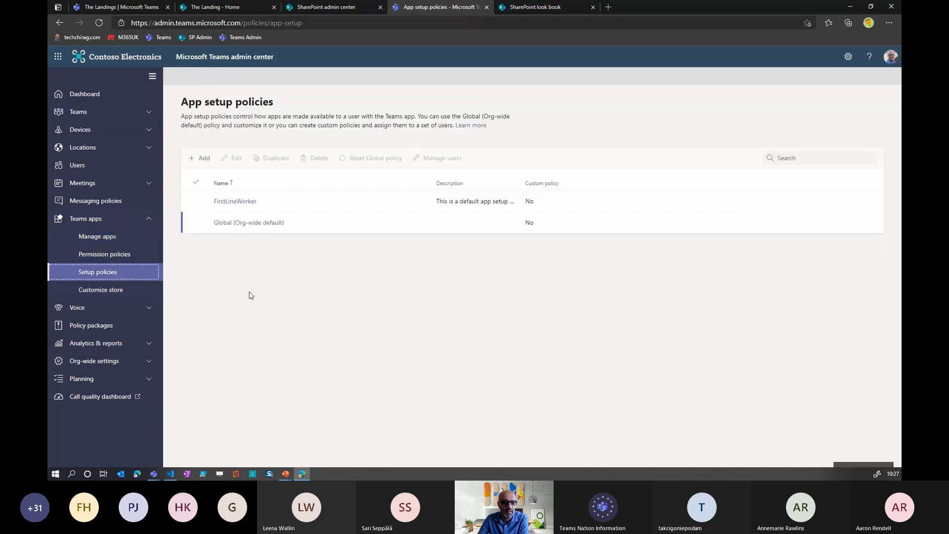
left_click(259, 225)
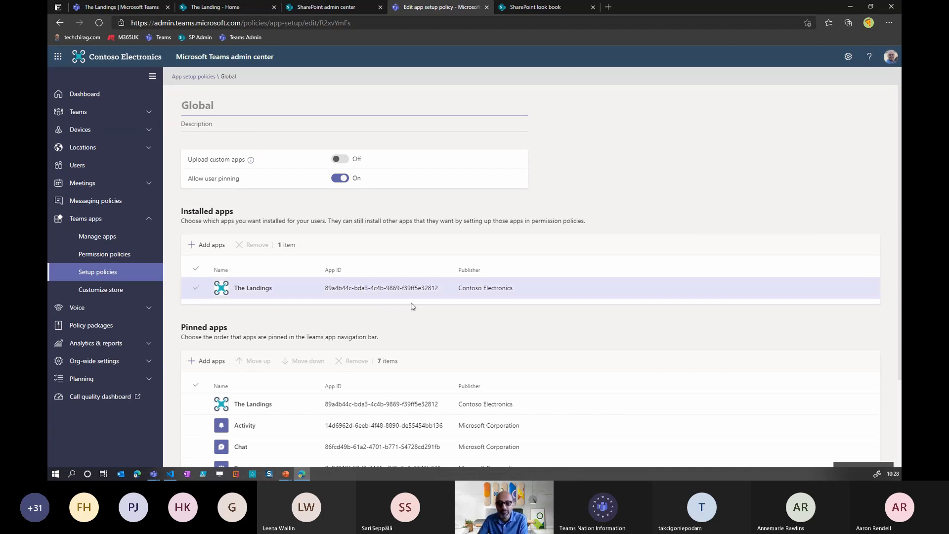
scroll(500, 321, "down", 3)
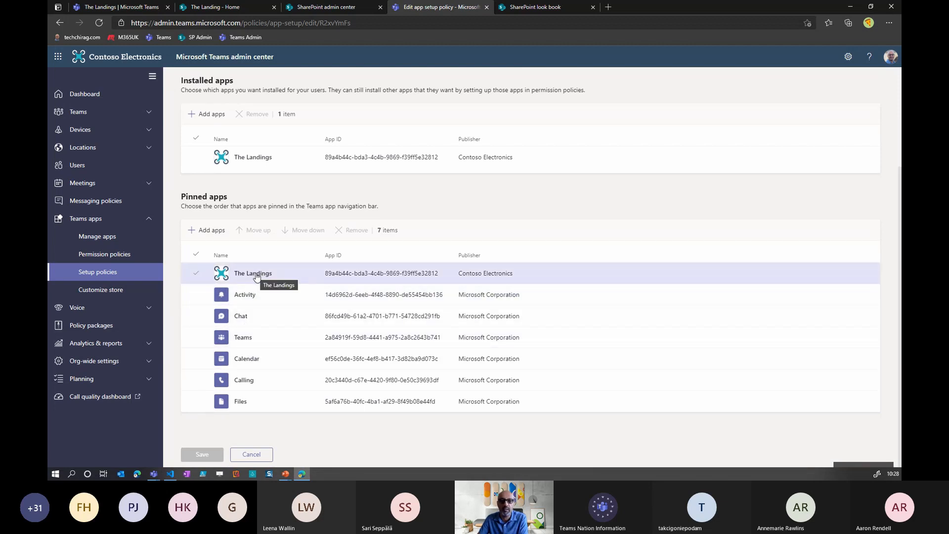
- View The Landings app in Microsoft Teams and return to the Microsoft Viva Connections presentation slide
left_click(144, 8)
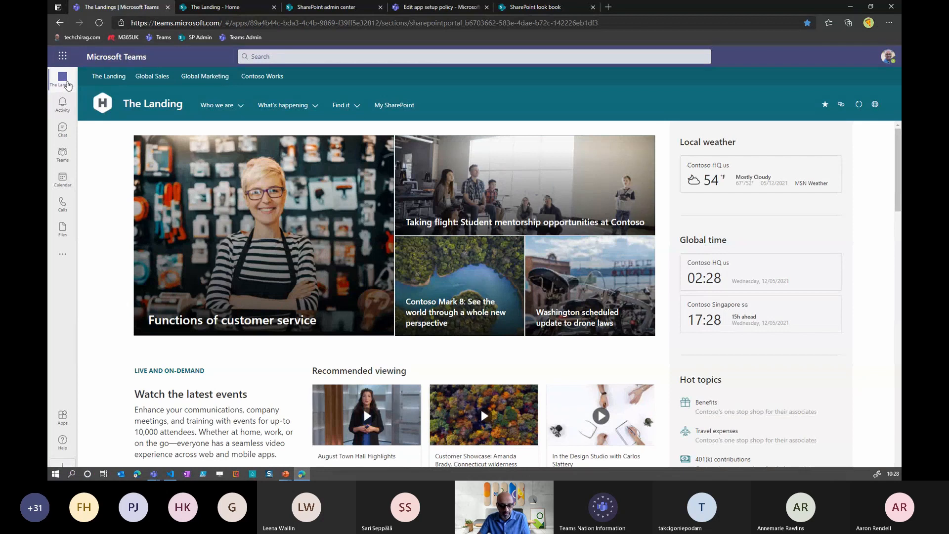
key("alt+Tab")
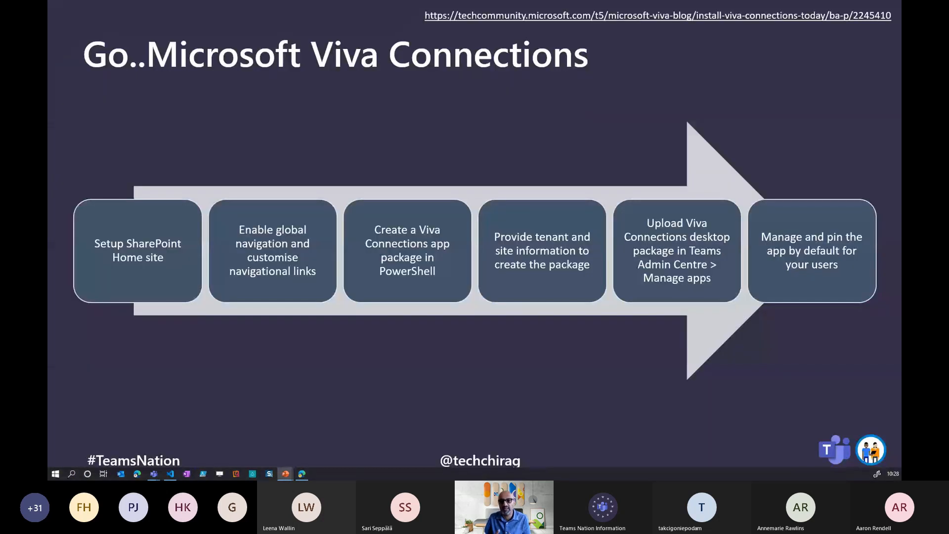
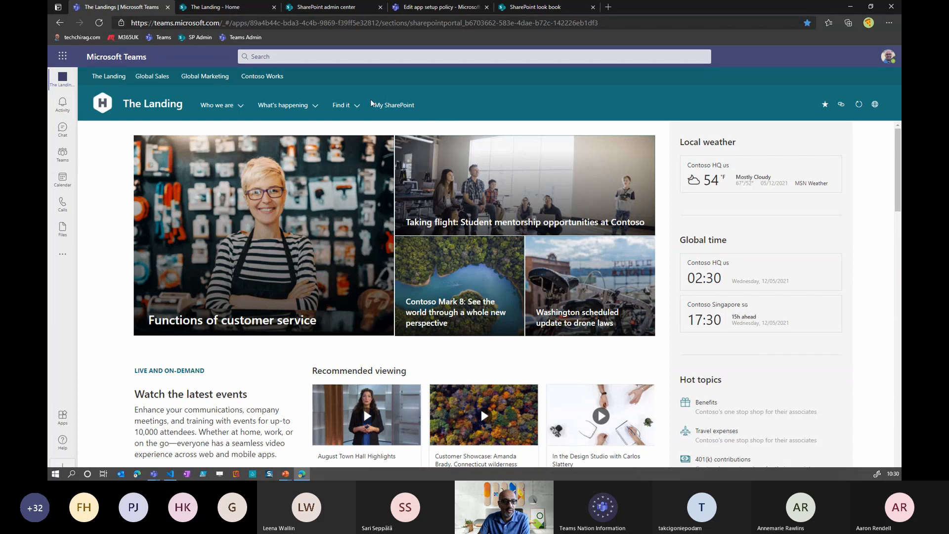
- Open The Landing home site in SharePoint from Teams and start adding a page
left_click(874, 105)
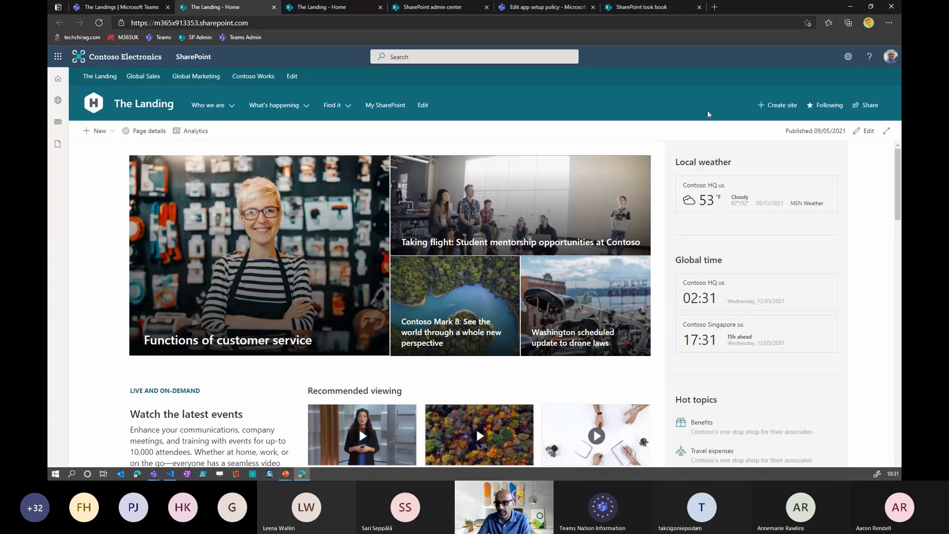
left_click(849, 59)
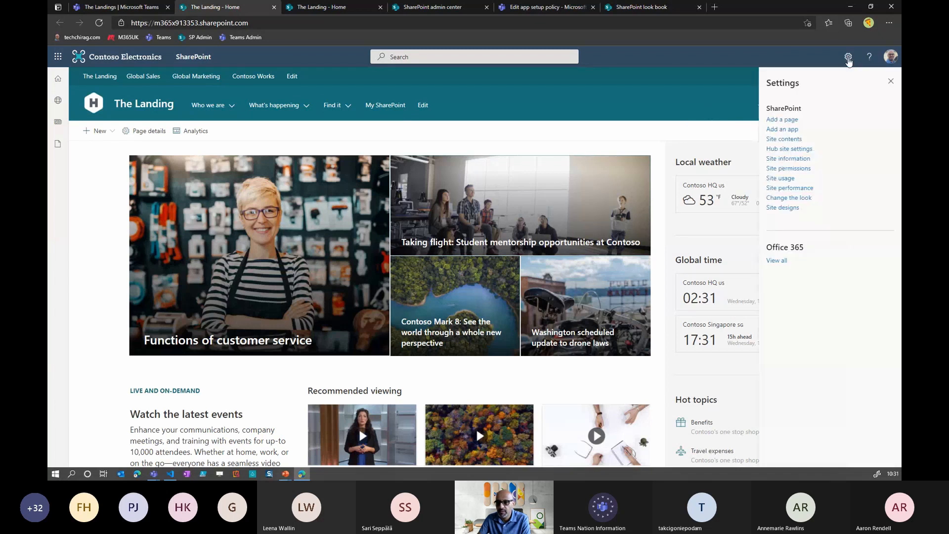
left_click(788, 120)
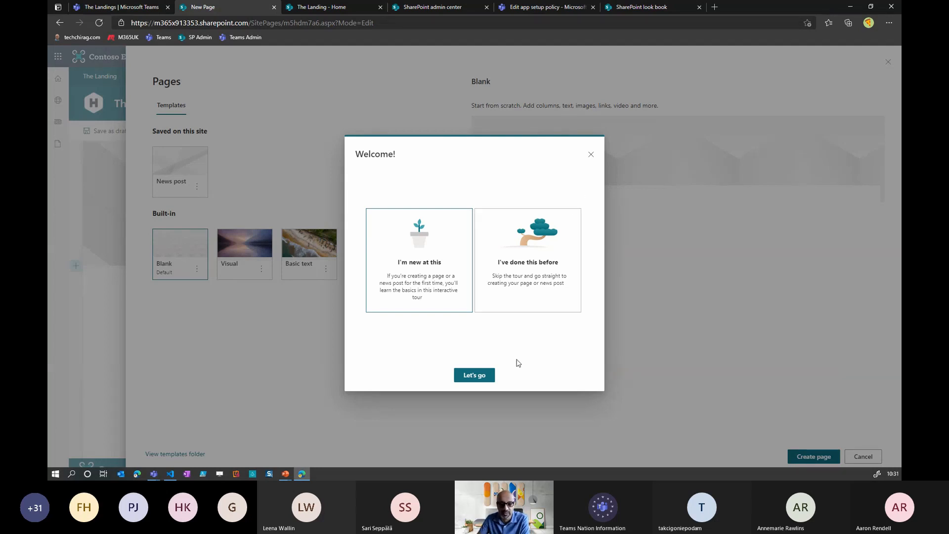
- Create the page from the Visual template, skipping the introductory tour, and name it TeamsNation
left_click(492, 257)
left_click(478, 376)
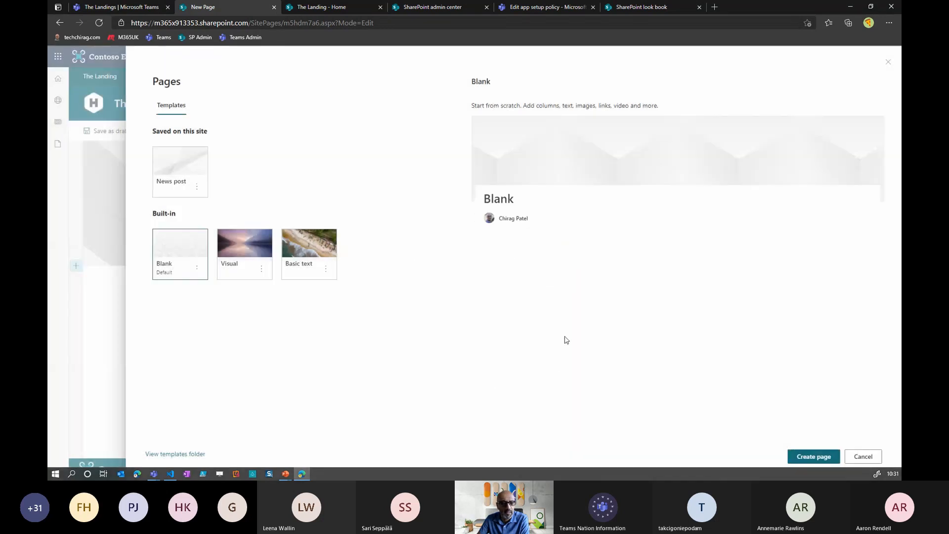
left_click(248, 251)
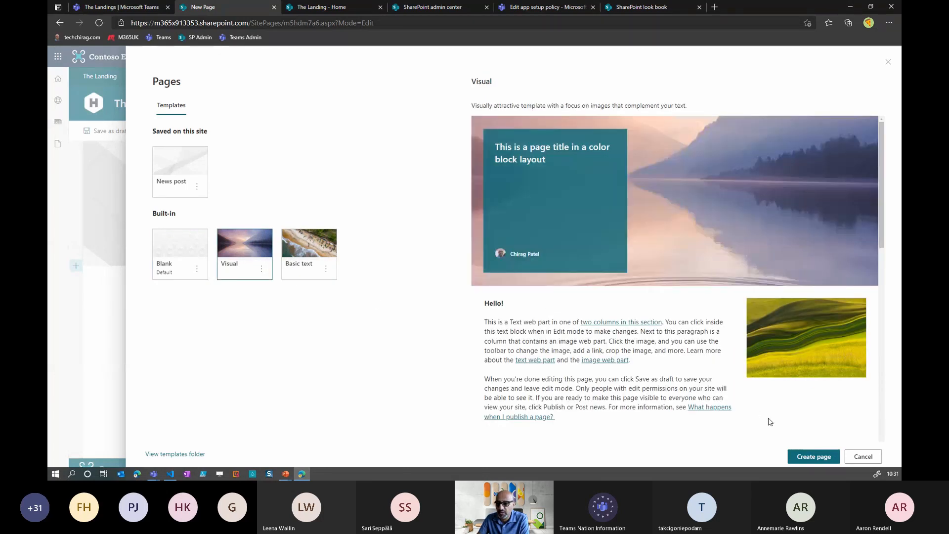
left_click(803, 456)
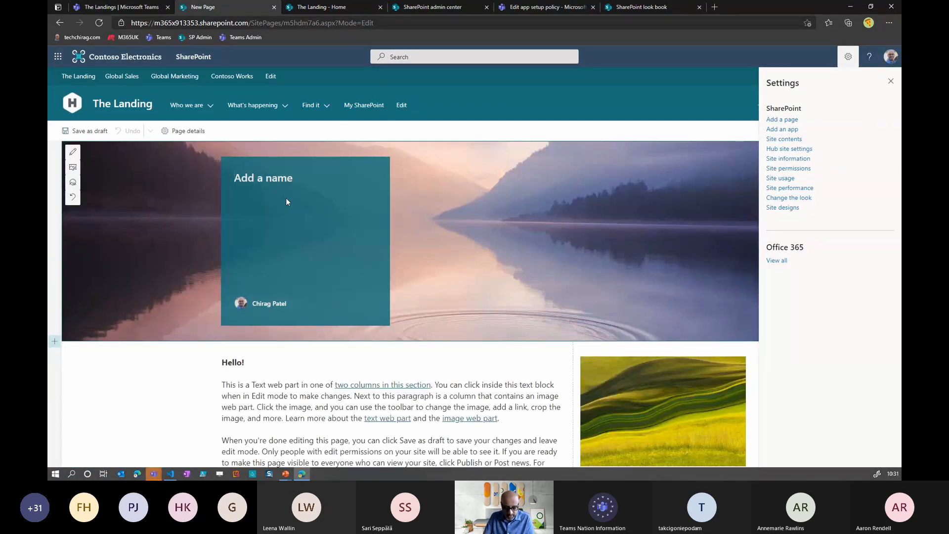
type("Team")
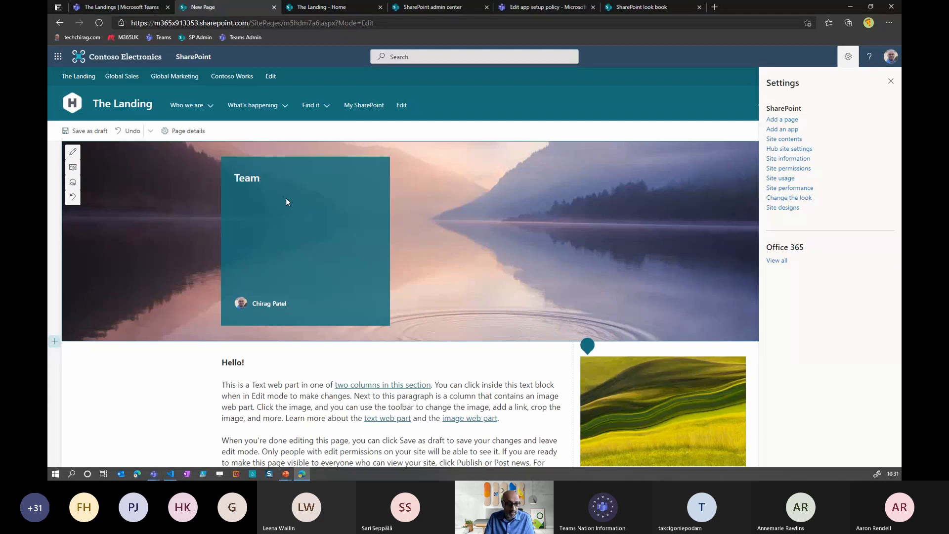
type("sNation")
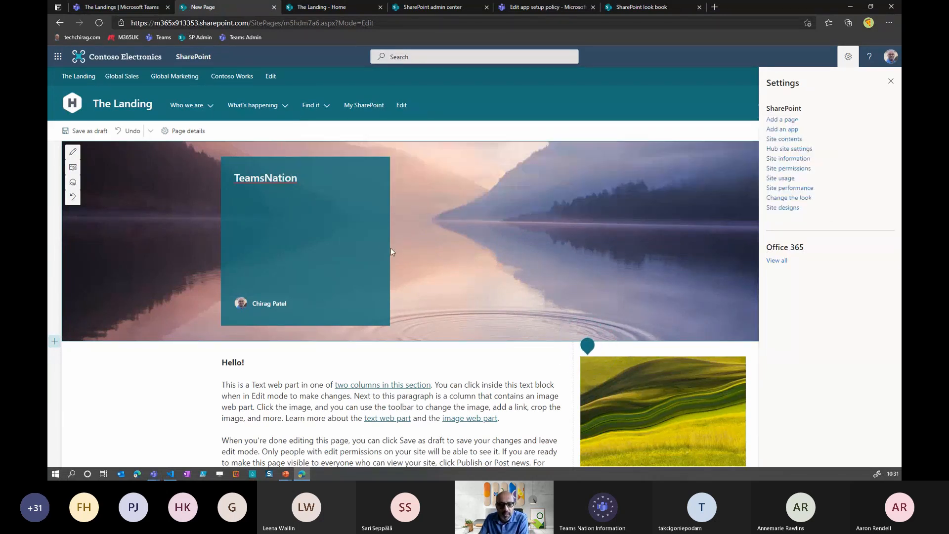
- Add a Tasks web part above the text in the page's one-column section
scroll(434, 261, "down", 2)
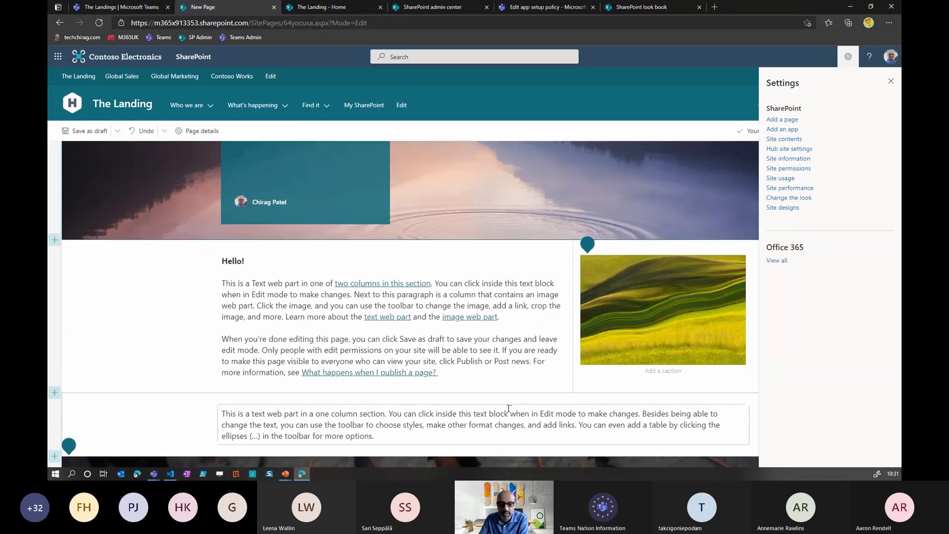
scroll(527, 331, "down", 2)
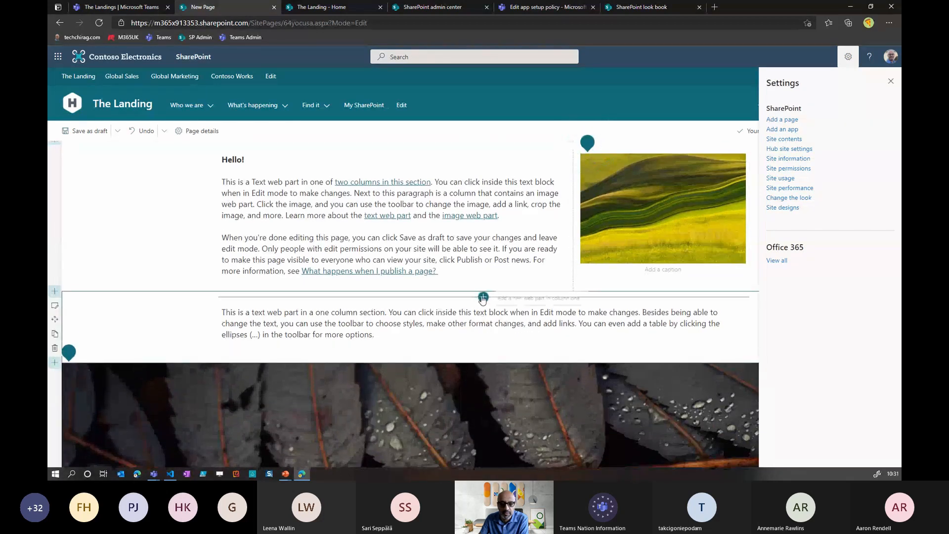
left_click(483, 298)
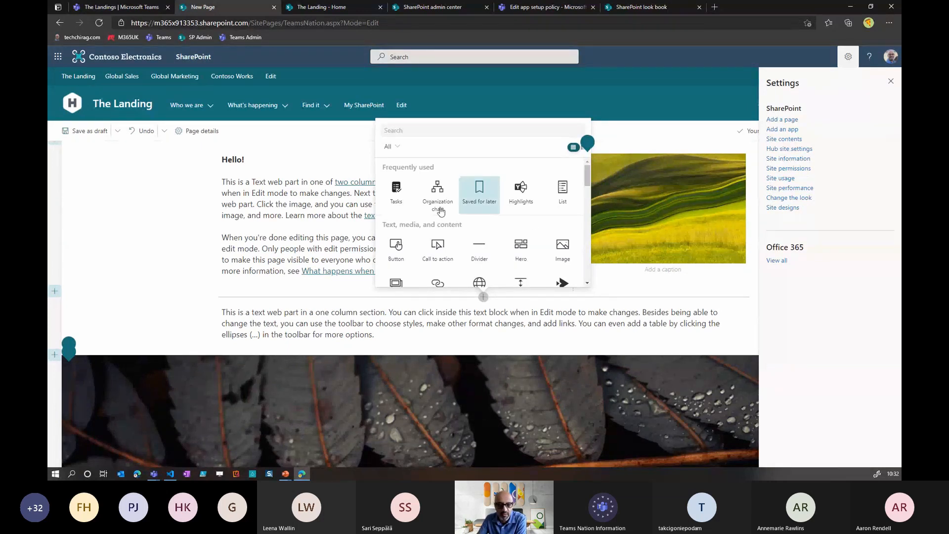
left_click(400, 200)
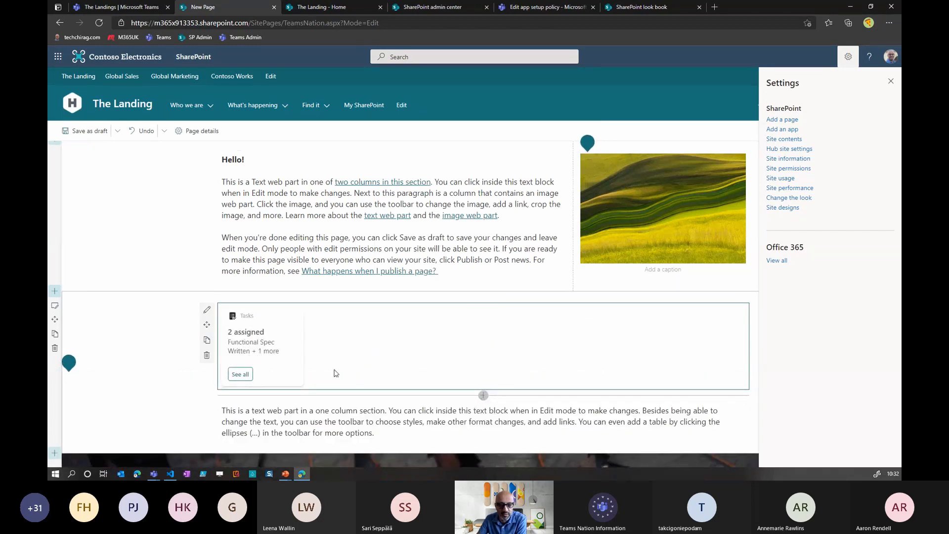
- Add an Organization chart web part below Tasks and select the company president as its person
left_click(483, 395)
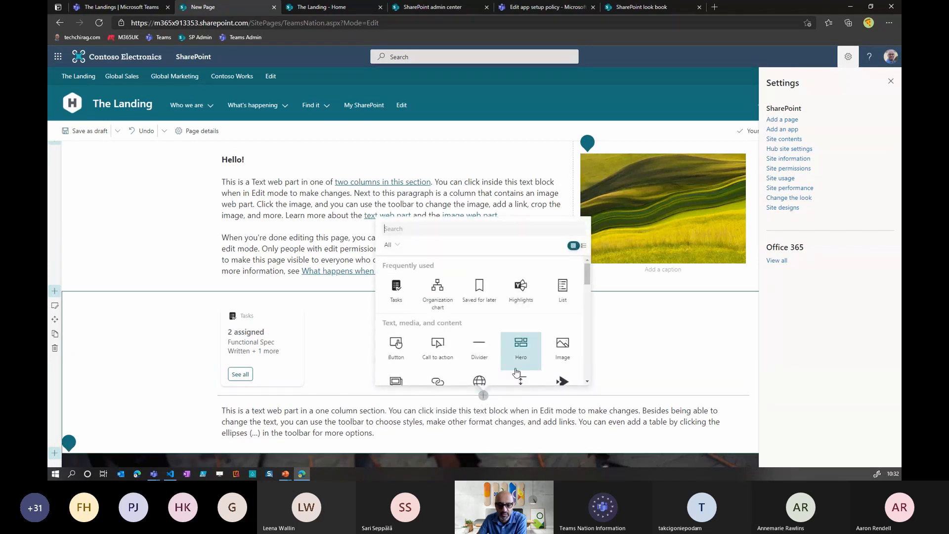
left_click(438, 306)
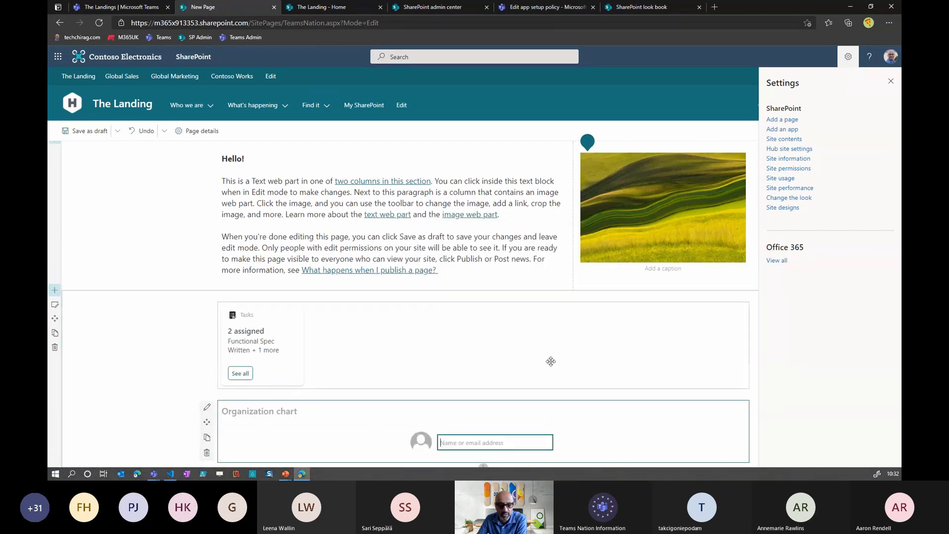
scroll(531, 358, "down", 4)
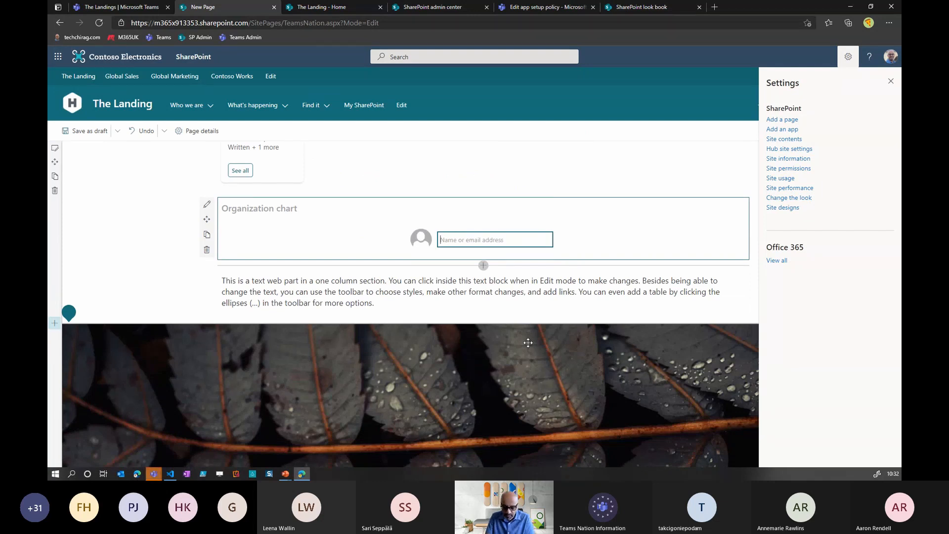
type("patti")
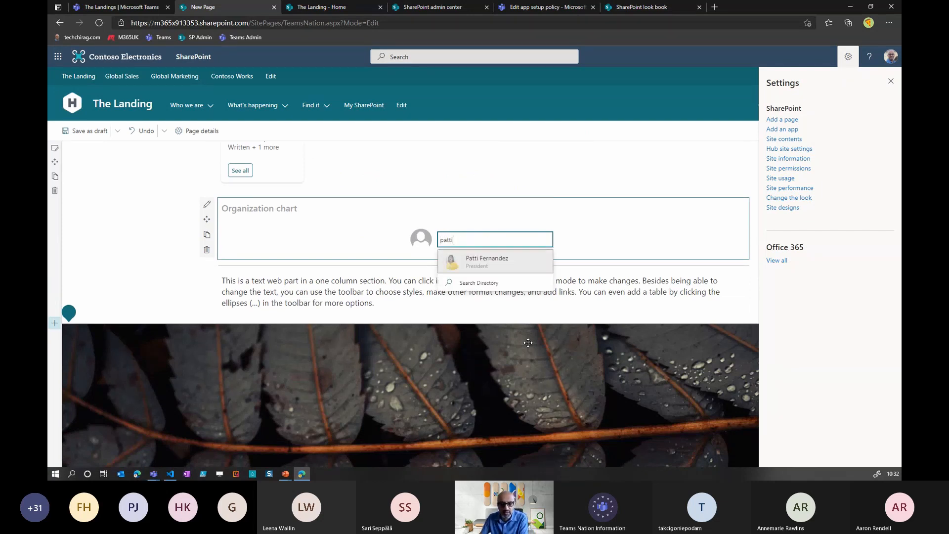
left_click(506, 262)
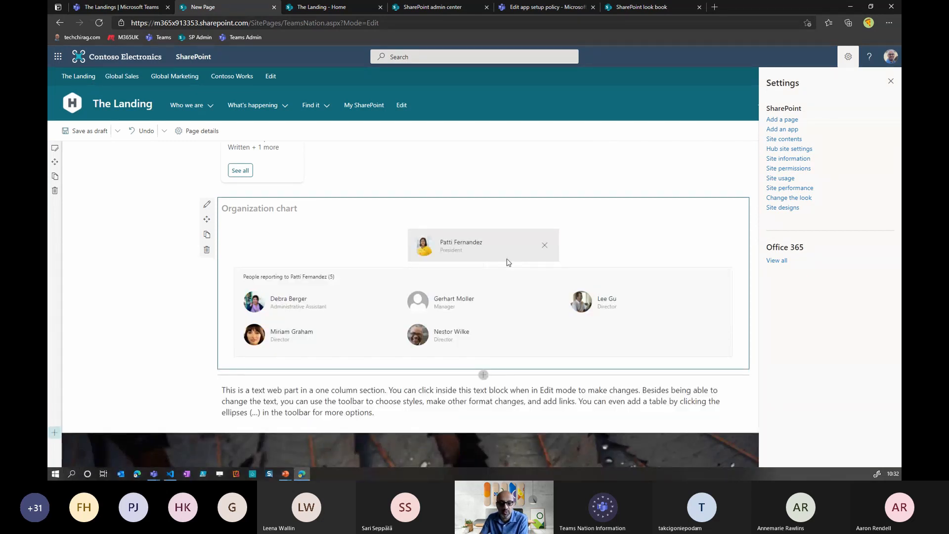
- Add a Yammer Highlights web part below the organization chart and set its group to CEO Connection
left_click(484, 375)
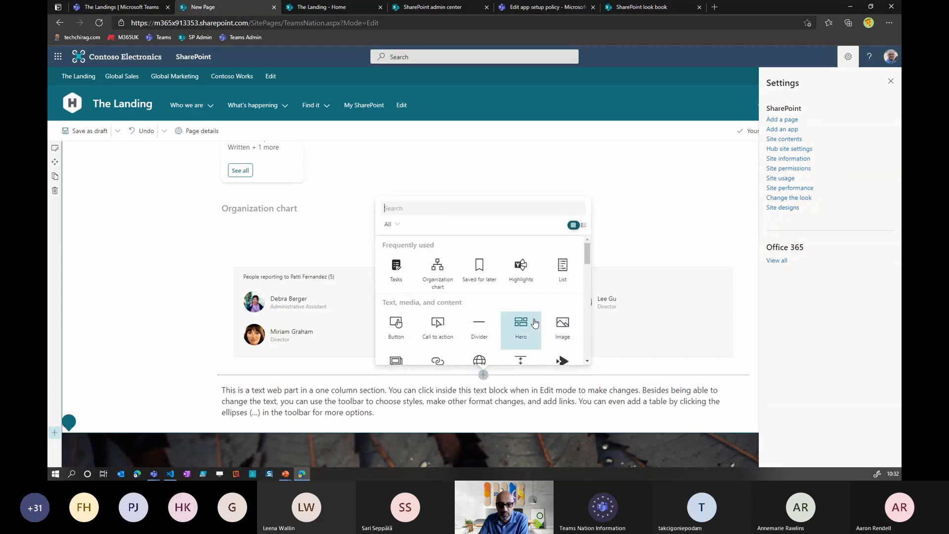
left_click(521, 273)
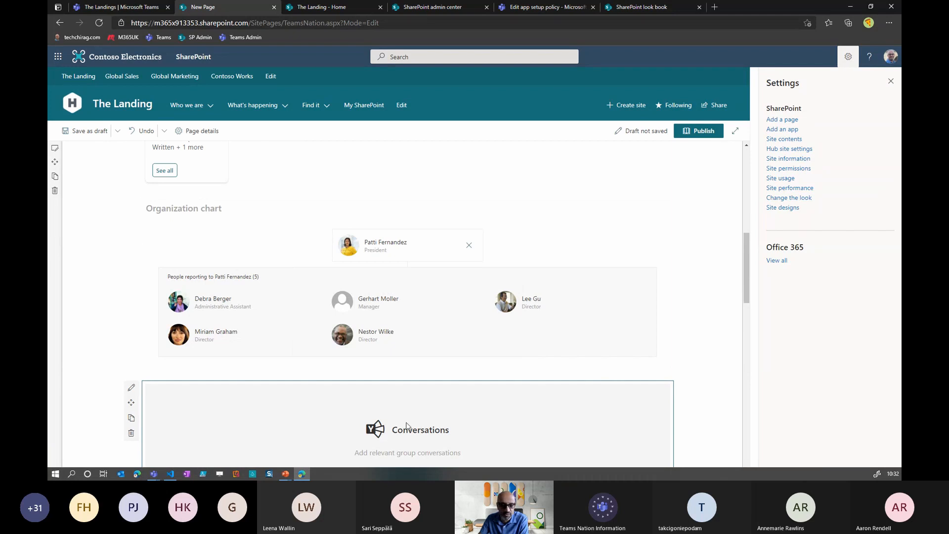
scroll(407, 423, "down", 2)
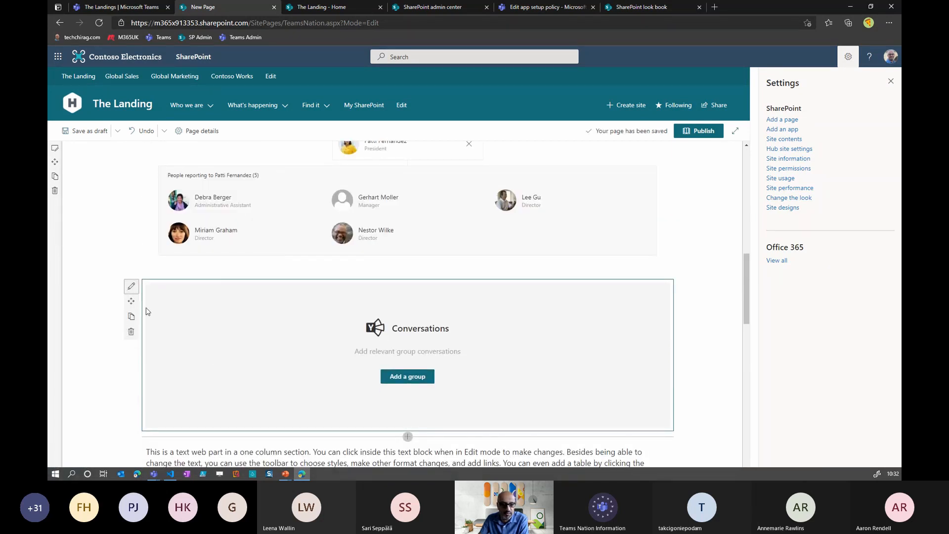
left_click(892, 82)
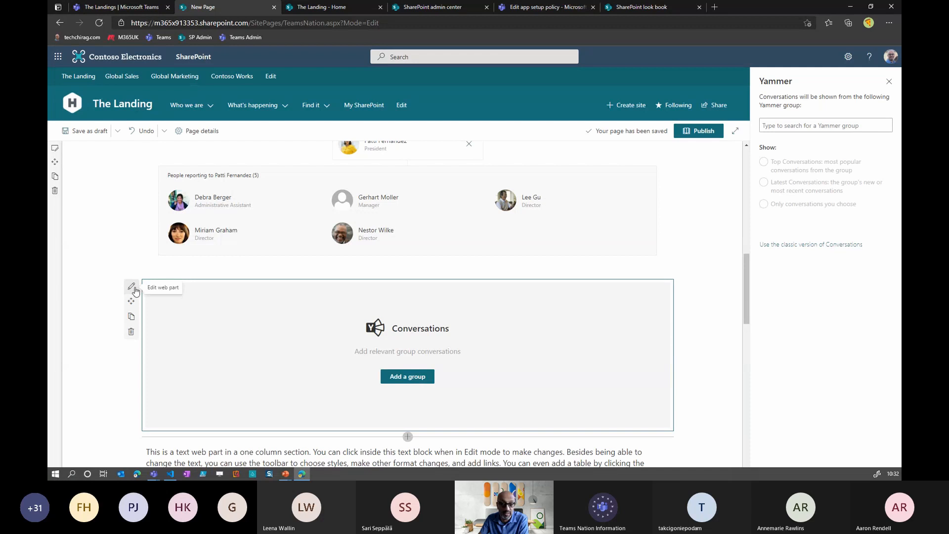
left_click(801, 123)
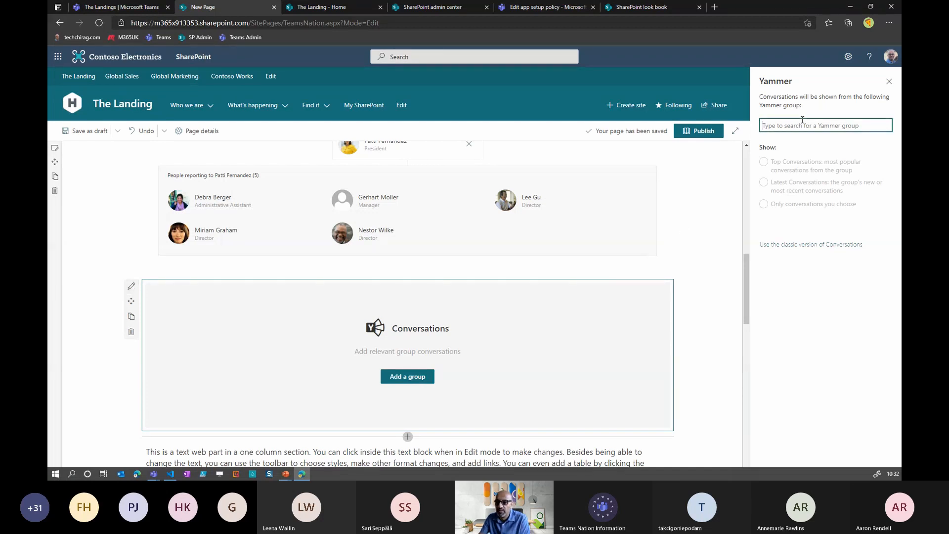
type("CEO Connection")
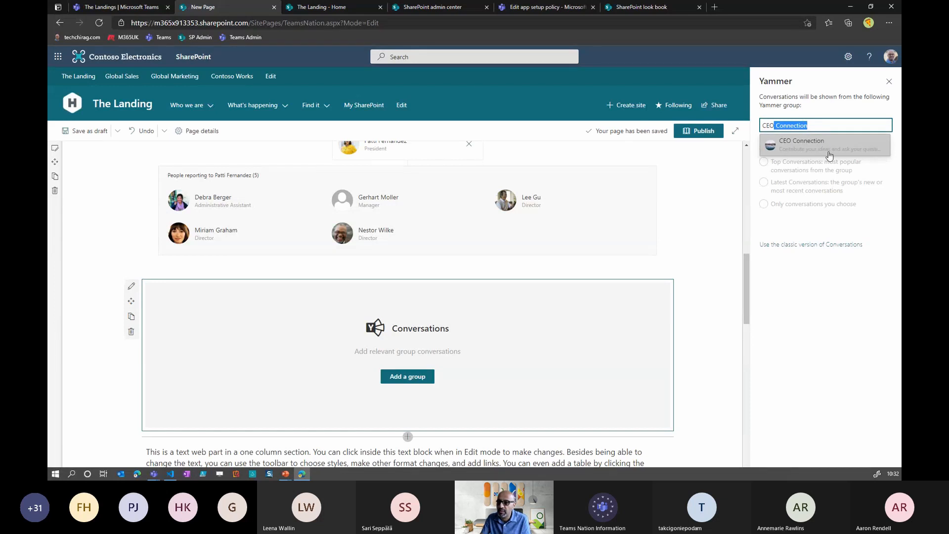
left_click(847, 155)
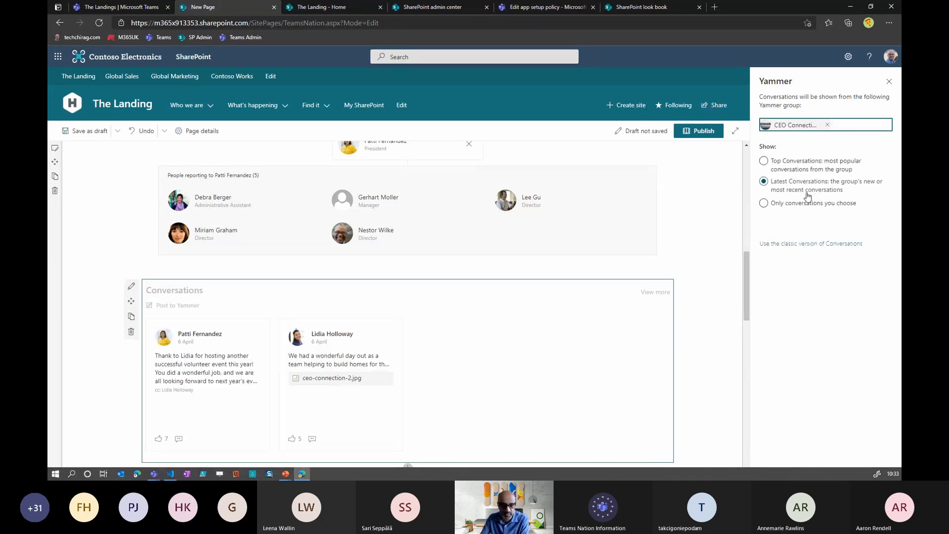
- Add a Stream web part below the Yammer conversations
scroll(702, 278, "down", 1)
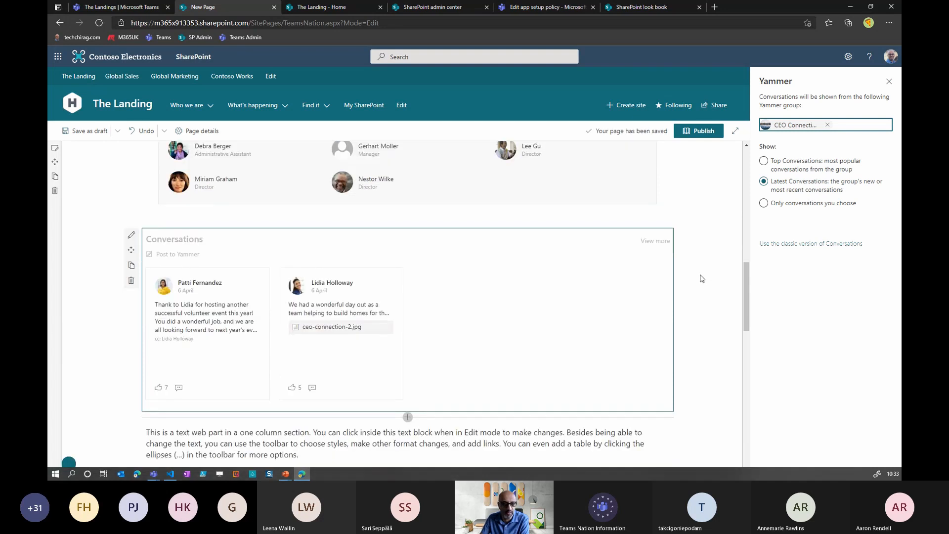
scroll(712, 283, "down", 2)
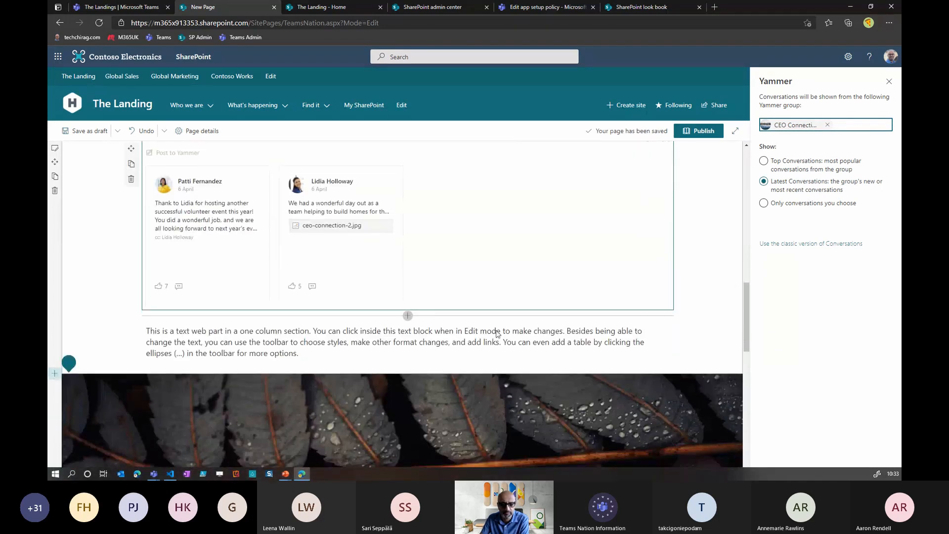
left_click(407, 315)
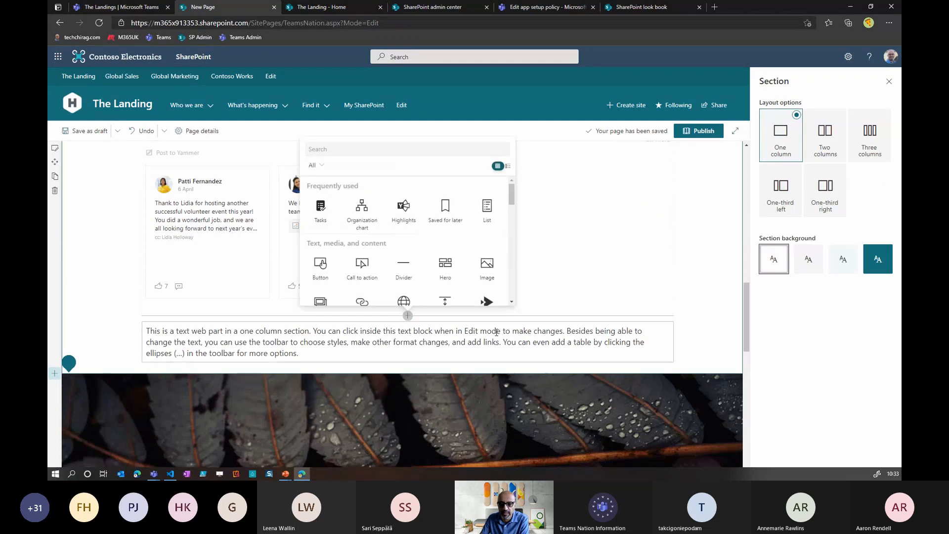
scroll(426, 280, "down", 2)
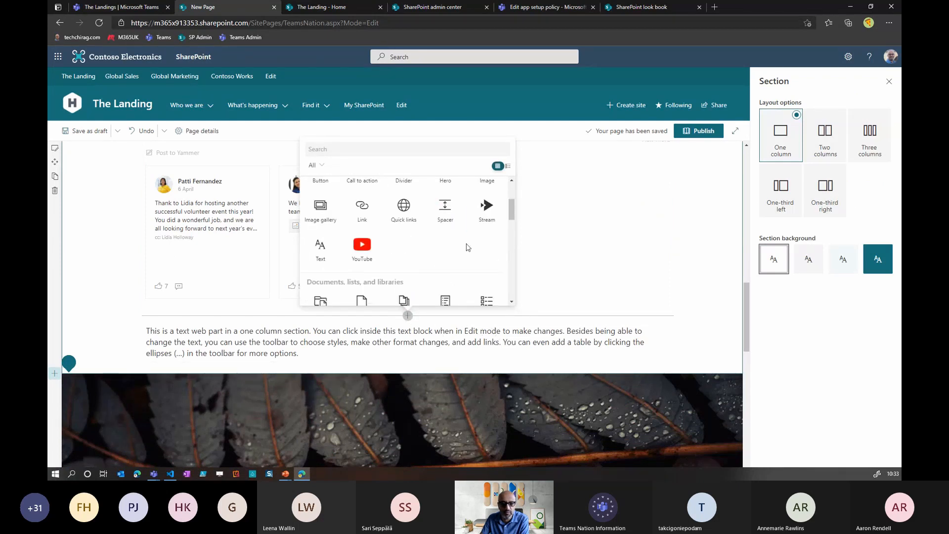
left_click(484, 218)
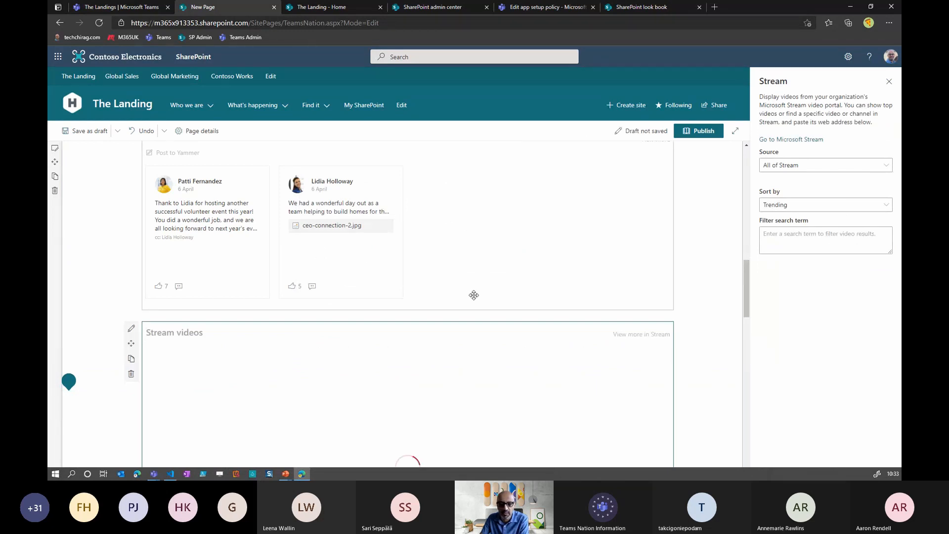
scroll(474, 295, "down", 2)
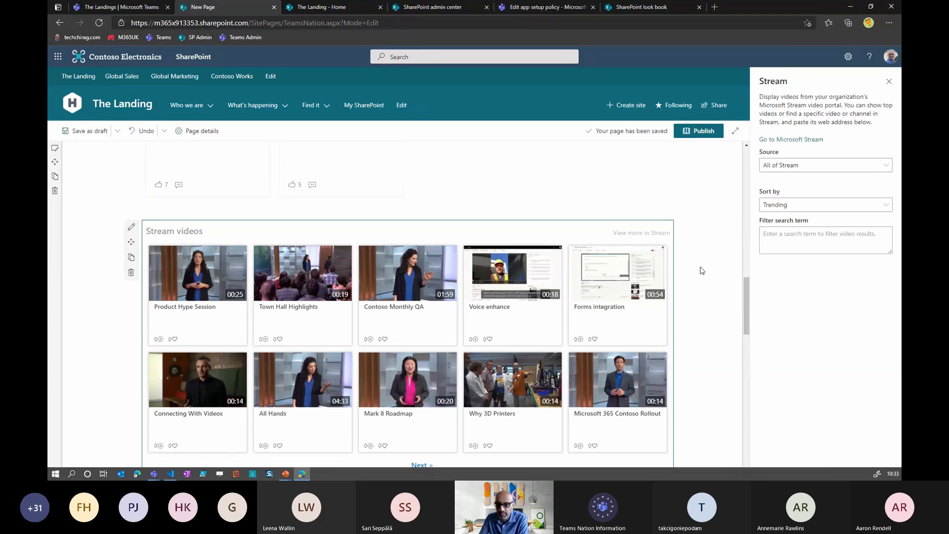
- Examine the Stream web part's source options and review the web parts added to the page
left_click(801, 167)
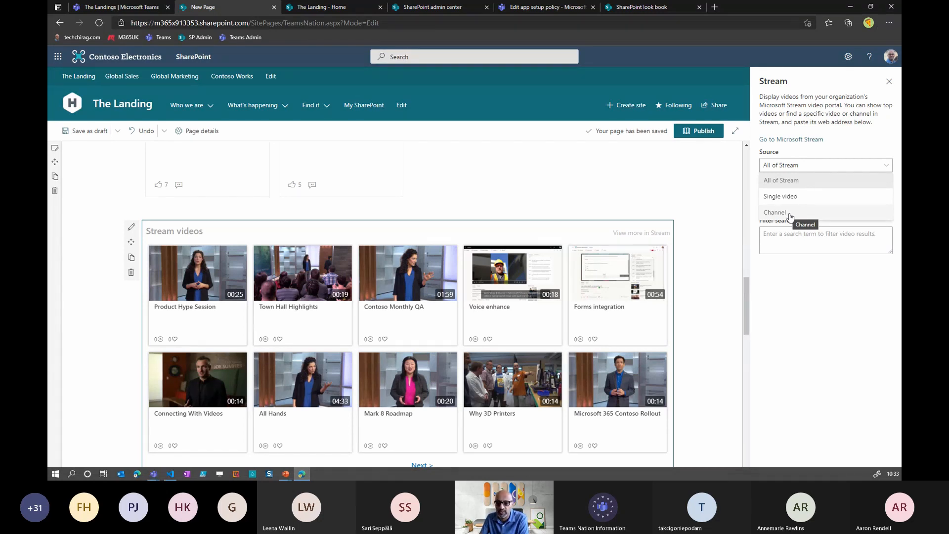
left_click(728, 269)
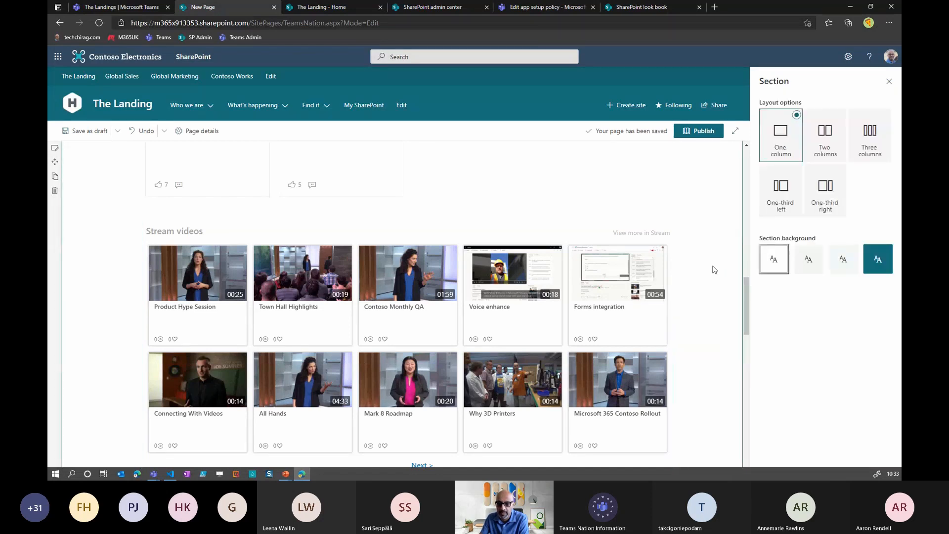
scroll(608, 300, "up", 10)
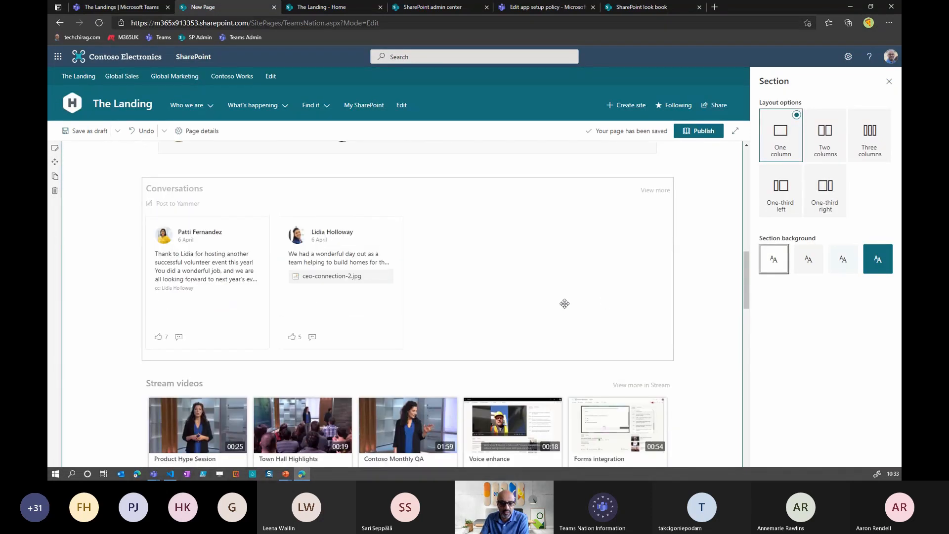
scroll(556, 303, "up", 5)
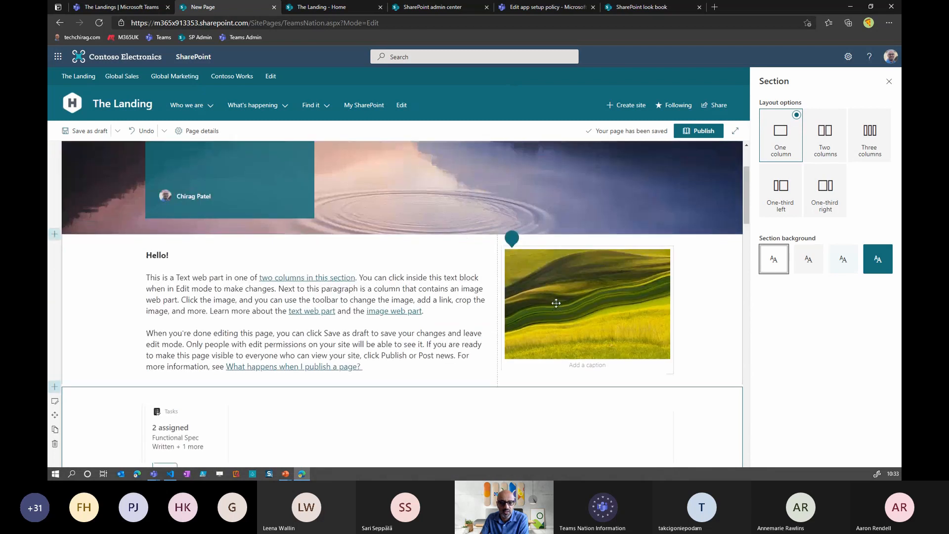
scroll(495, 307, "down", 6)
scroll(494, 308, "down", 1)
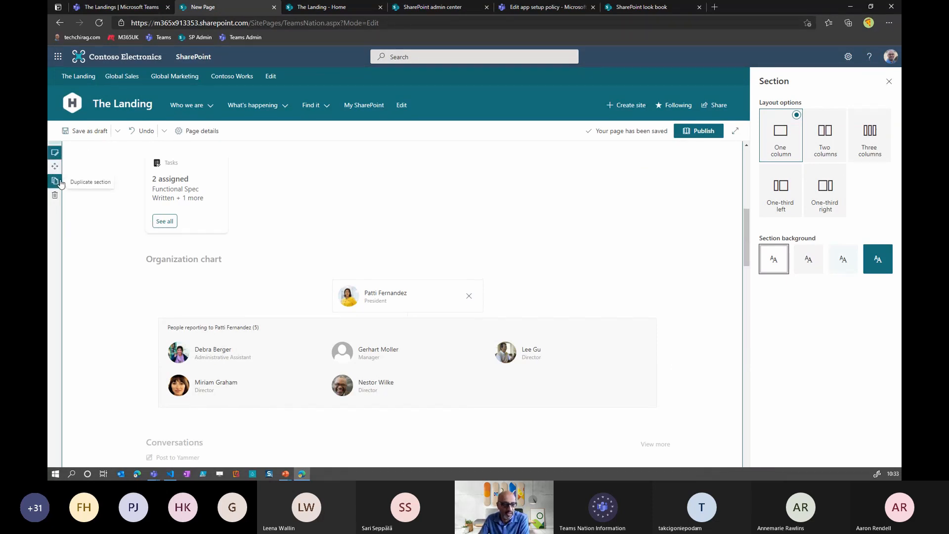
- Change the Tasks section to a two-column layout and move the Conversations and Stream videos web parts into its second column
scroll(103, 210, "up", 3)
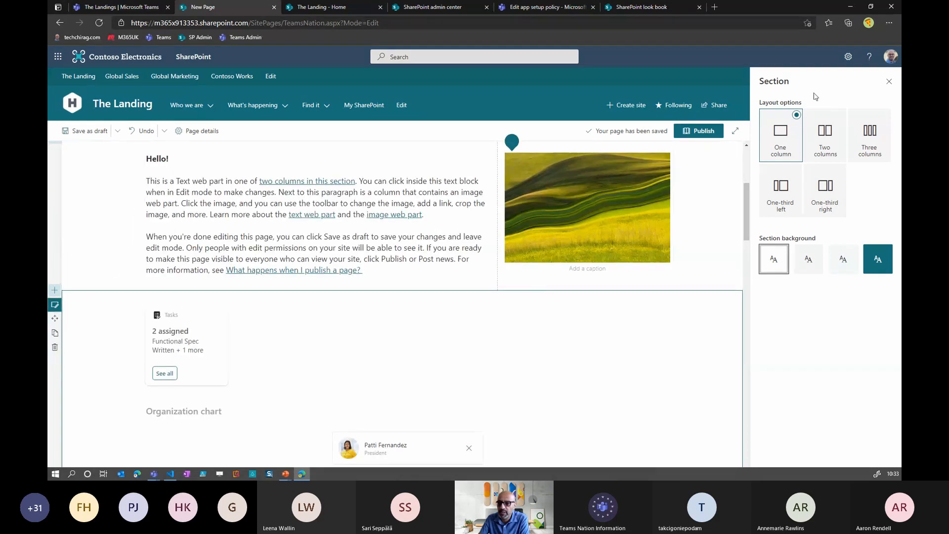
left_click(827, 151)
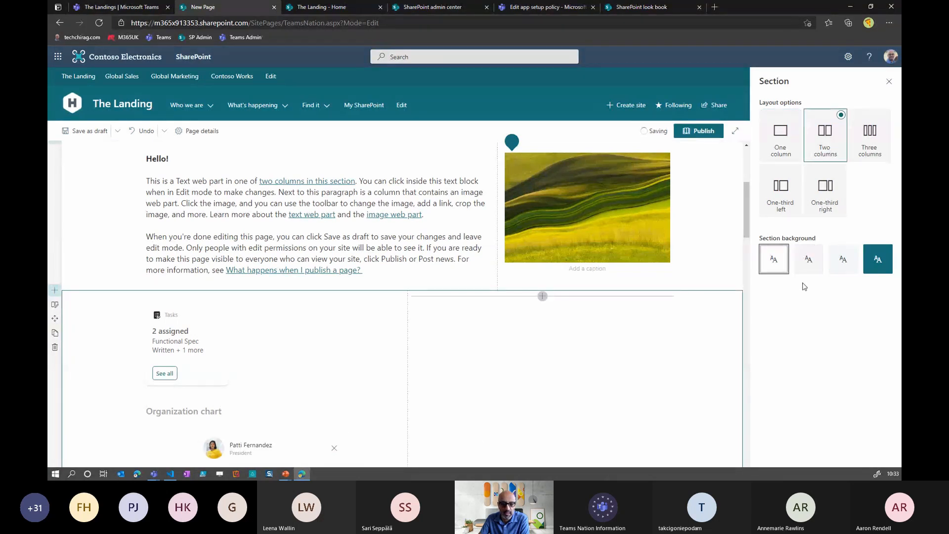
left_click_drag(750, 236, 751, 270)
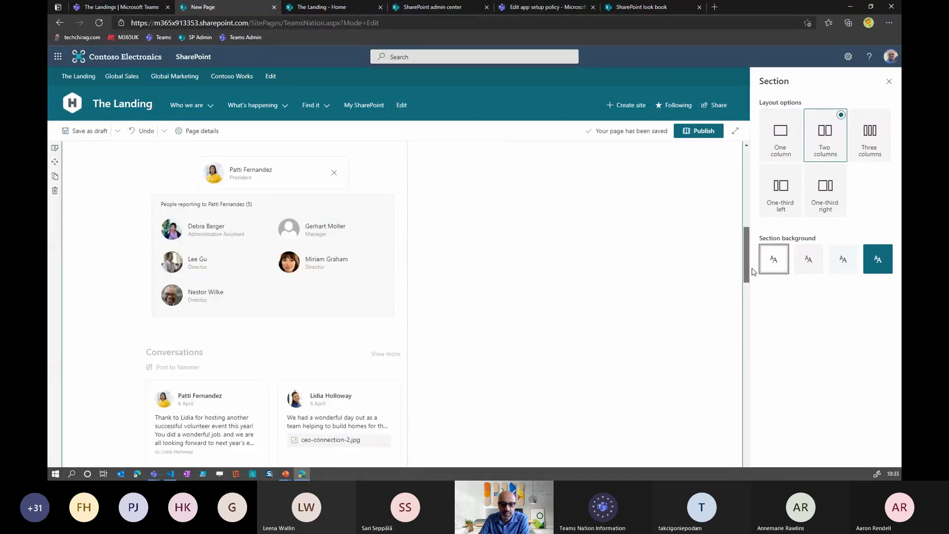
left_click_drag(336, 356, 558, 273)
scroll(229, 239, "down", 2)
left_click_drag(395, 227, 568, 206)
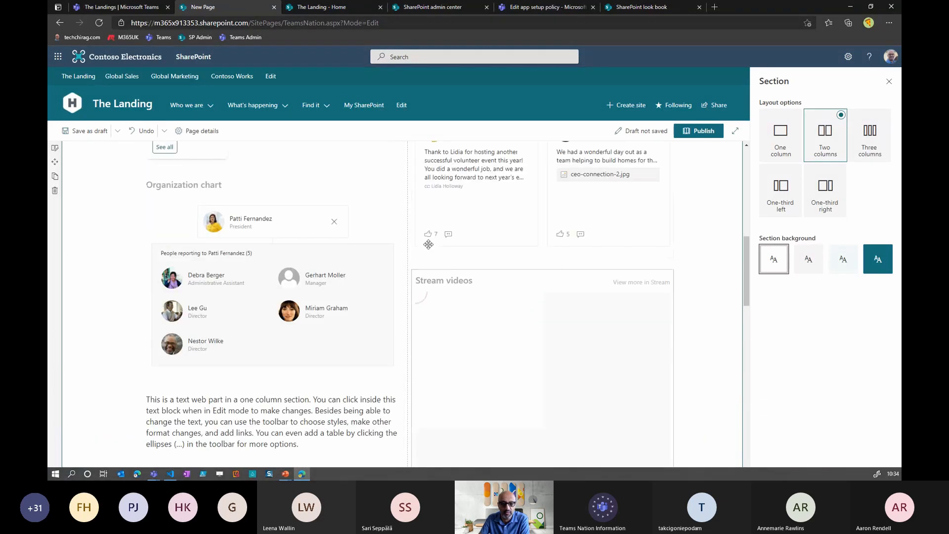
scroll(346, 286, "up", 2)
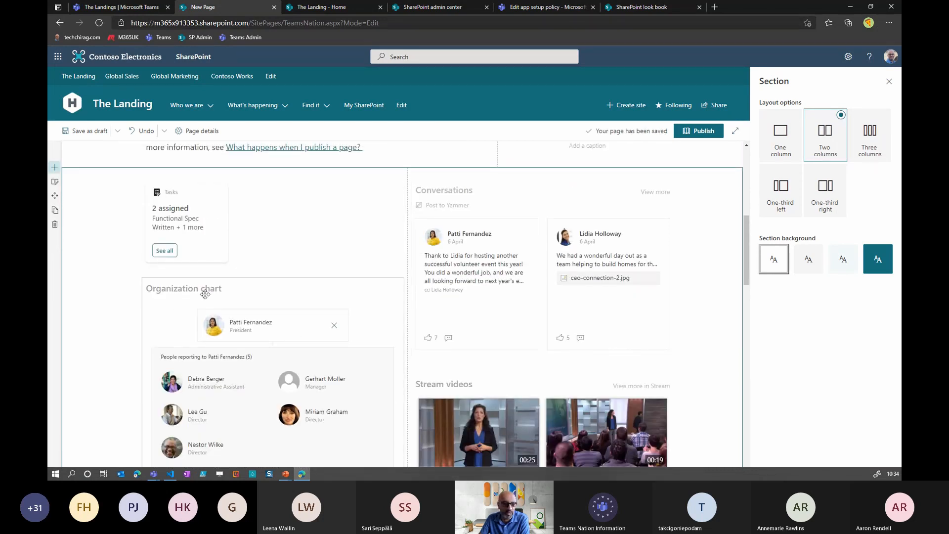
- Close the section settings, then publish the page and add it to the site navigation
left_click(888, 82)
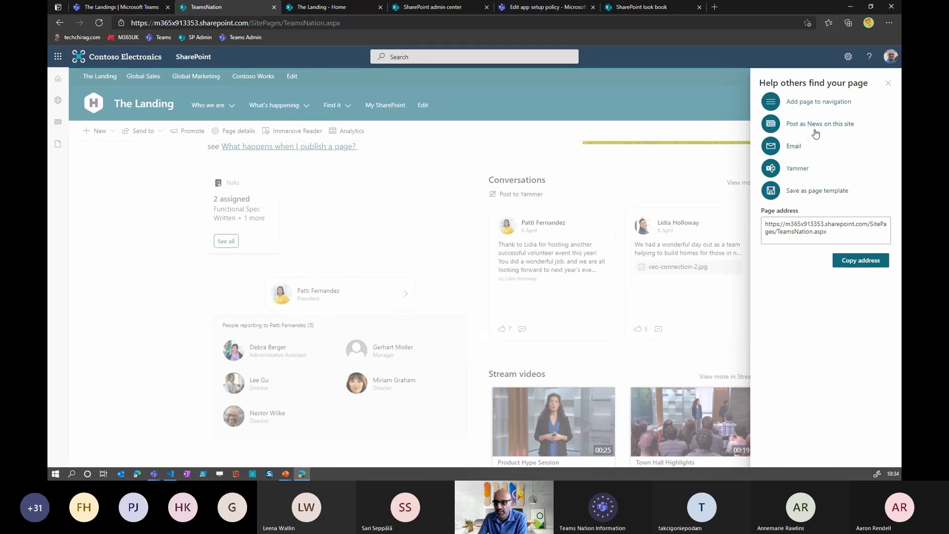
left_click(819, 101)
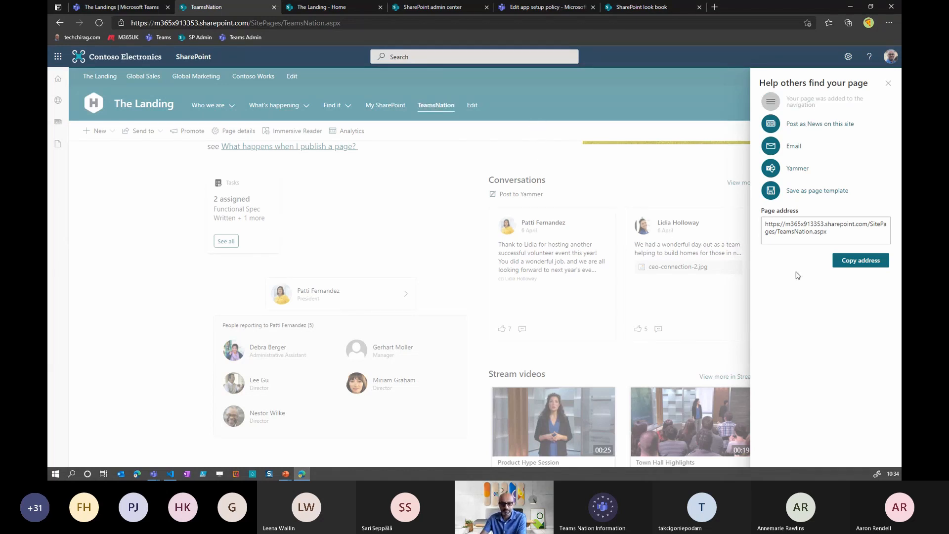
left_click(888, 83)
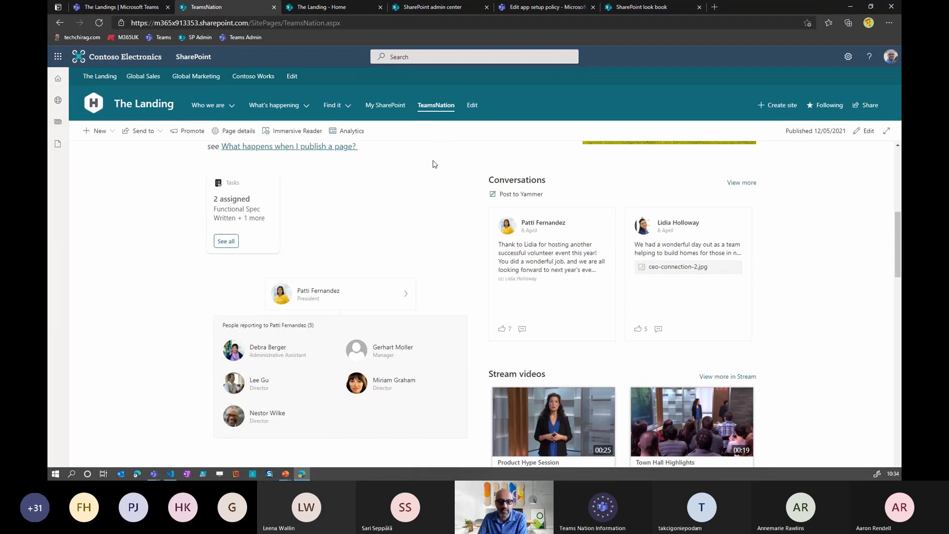
- Look through the full list of links in the site's Edit navigation view for the TeamsNation entry
left_click(472, 107)
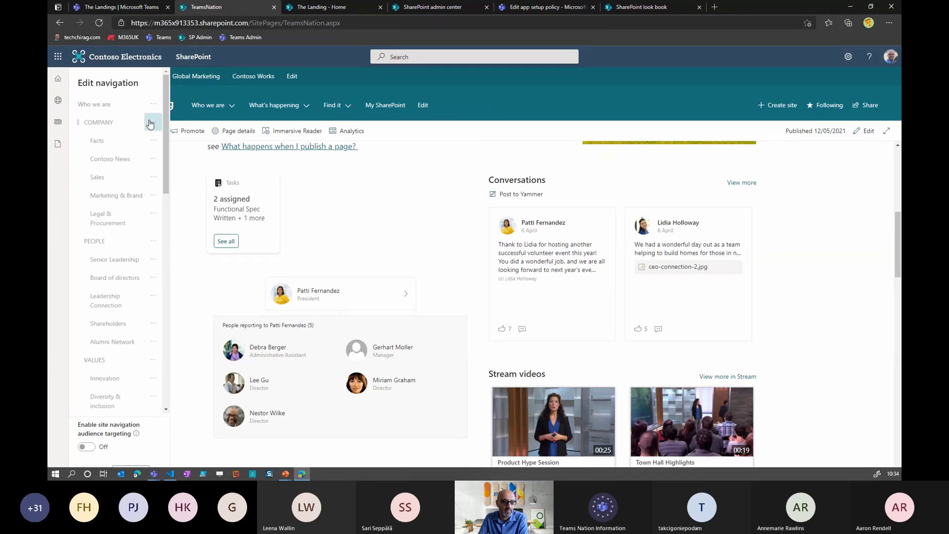
left_click_drag(164, 110, 165, 331)
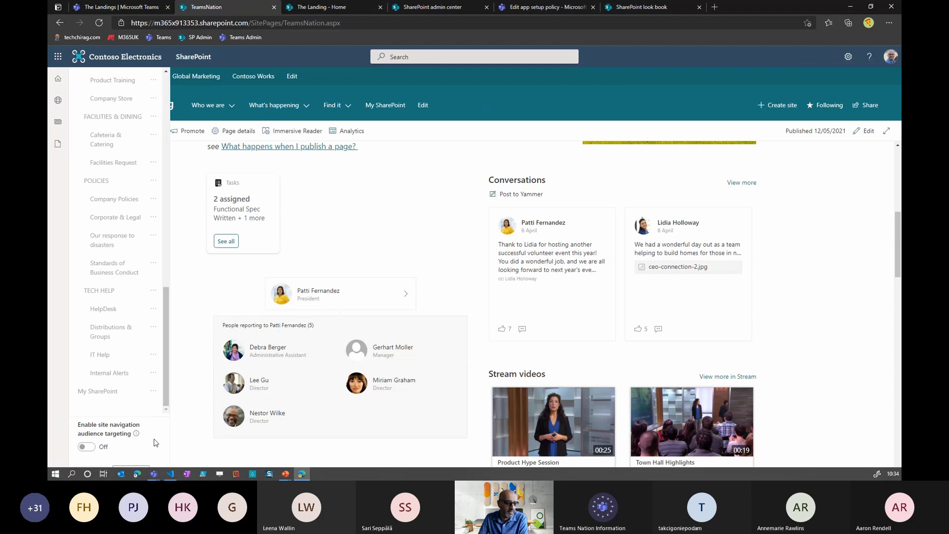
left_click_drag(165, 394, 163, 89)
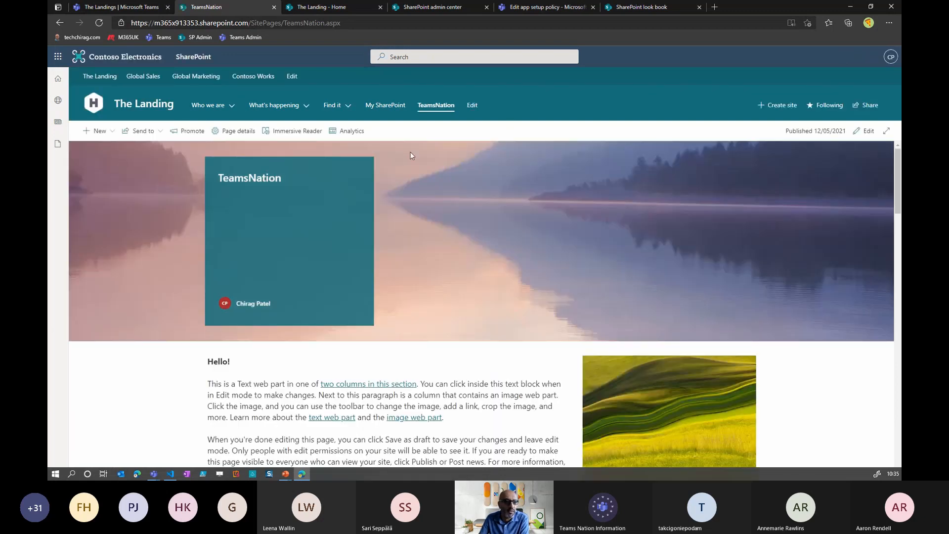
- Open the site navigation for editing and examine the TeamsNation link's settings without changing them
left_click(472, 105)
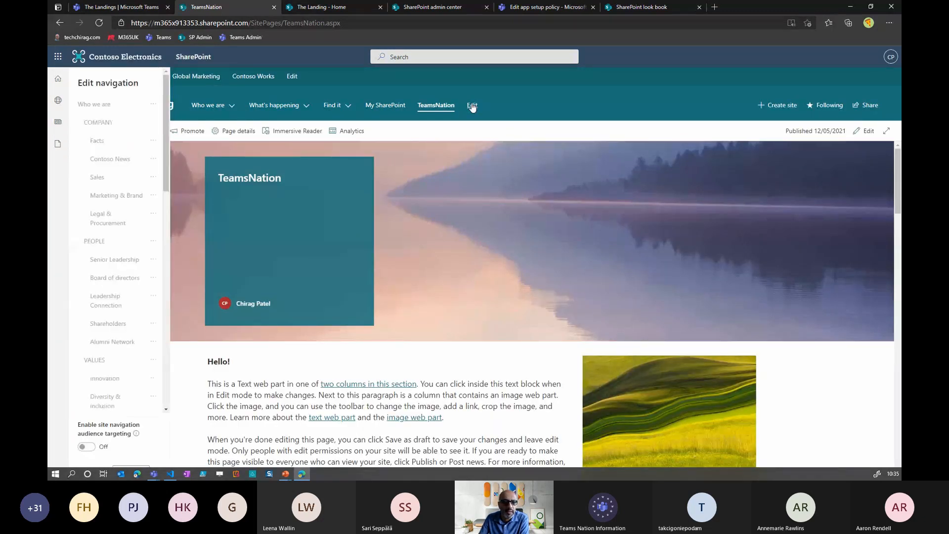
scroll(134, 195, "down", 10)
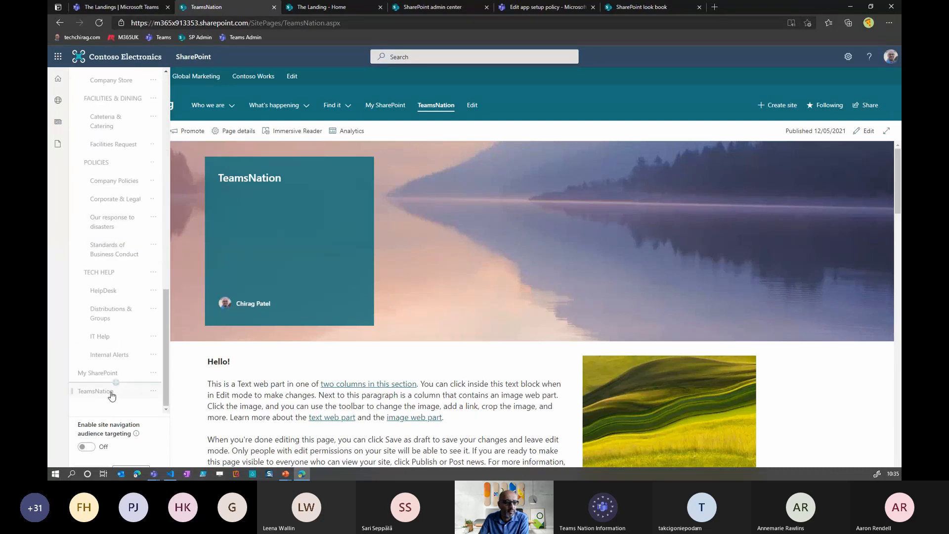
left_click(152, 394)
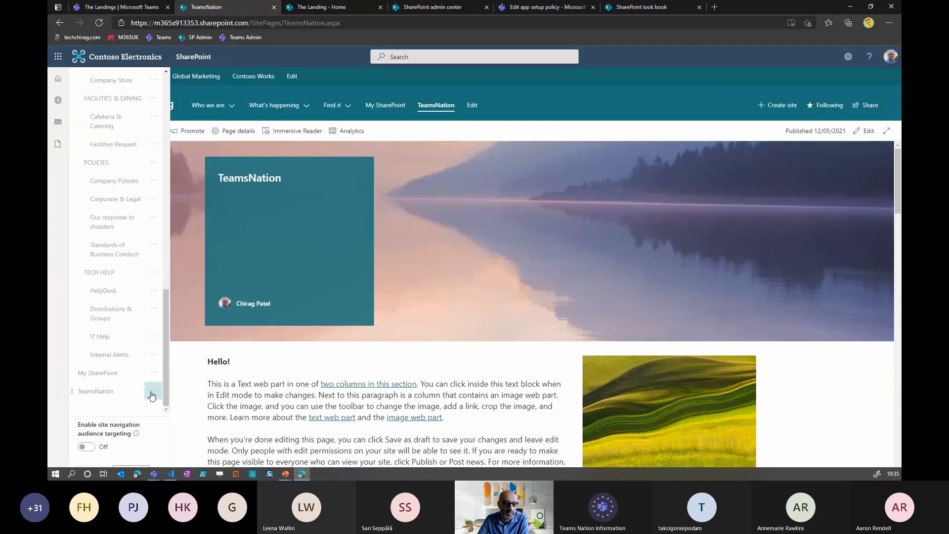
left_click(153, 407)
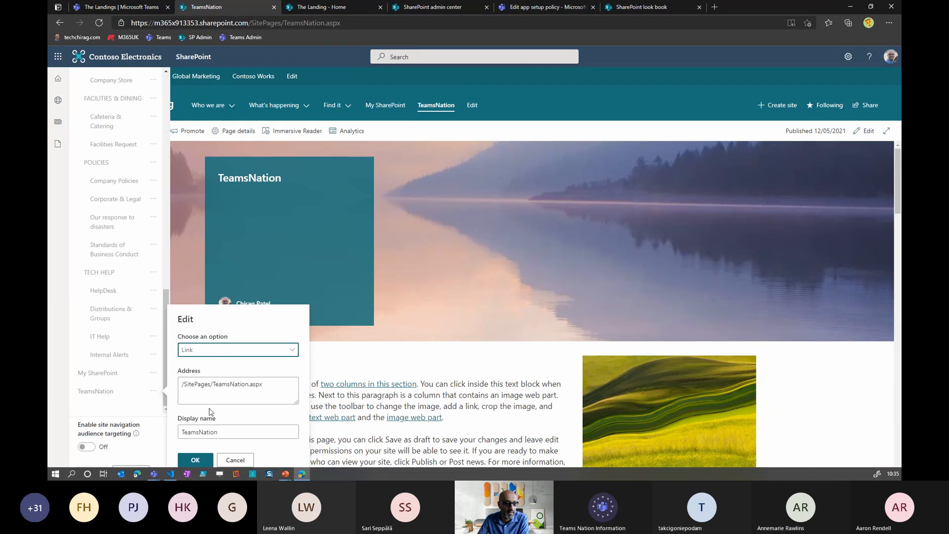
left_click(242, 460)
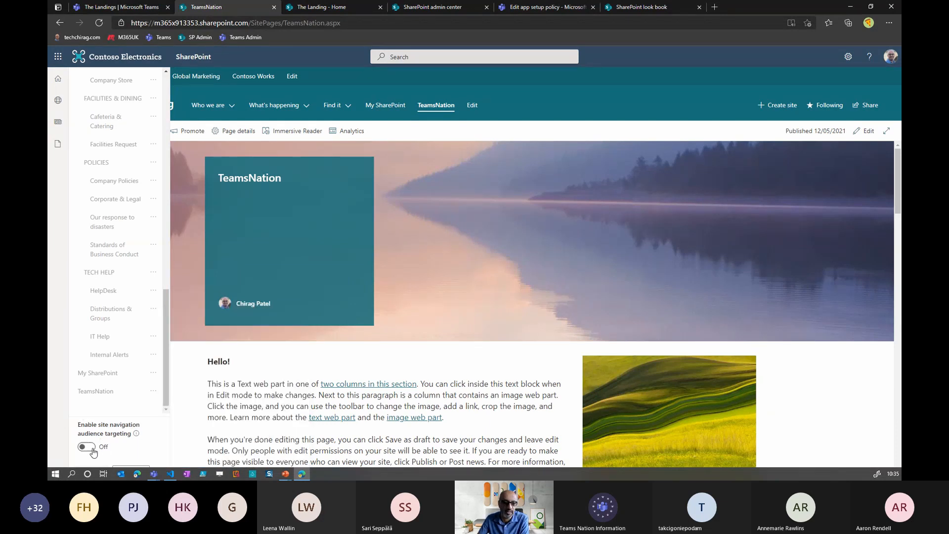
- Enable site navigation audience targeting and target the TeamsNation link to the Sales and Marketing Members group
left_click(87, 447)
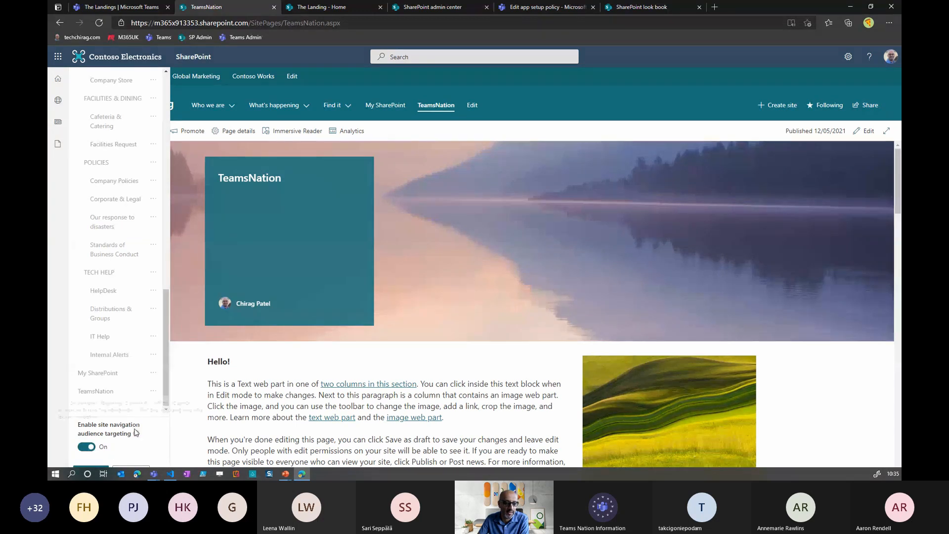
mouse_move(136, 433)
left_click(153, 391)
left_click(177, 404)
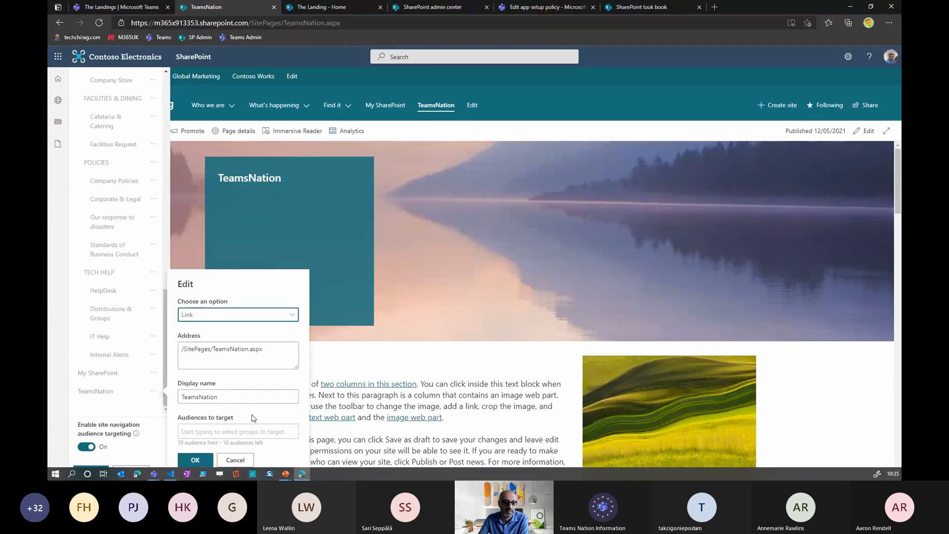
left_click(244, 430)
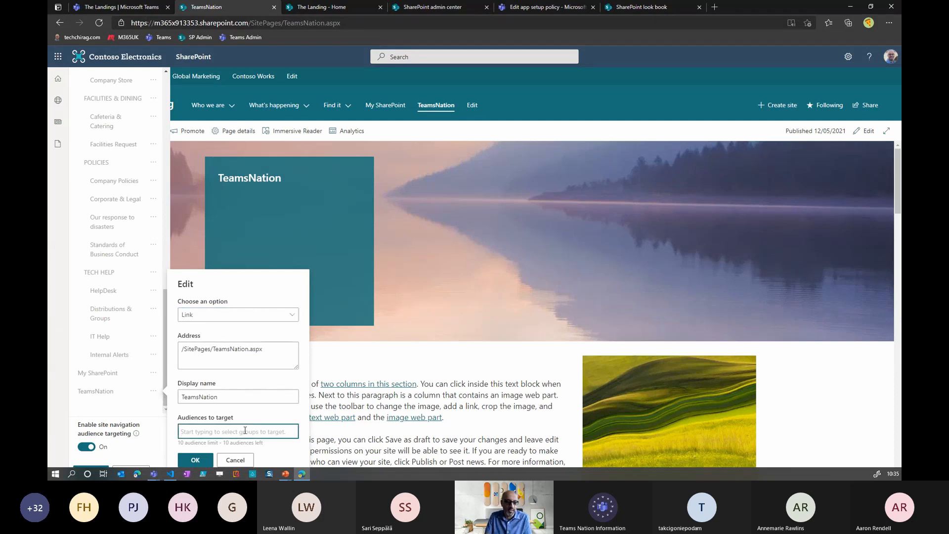
type("sales")
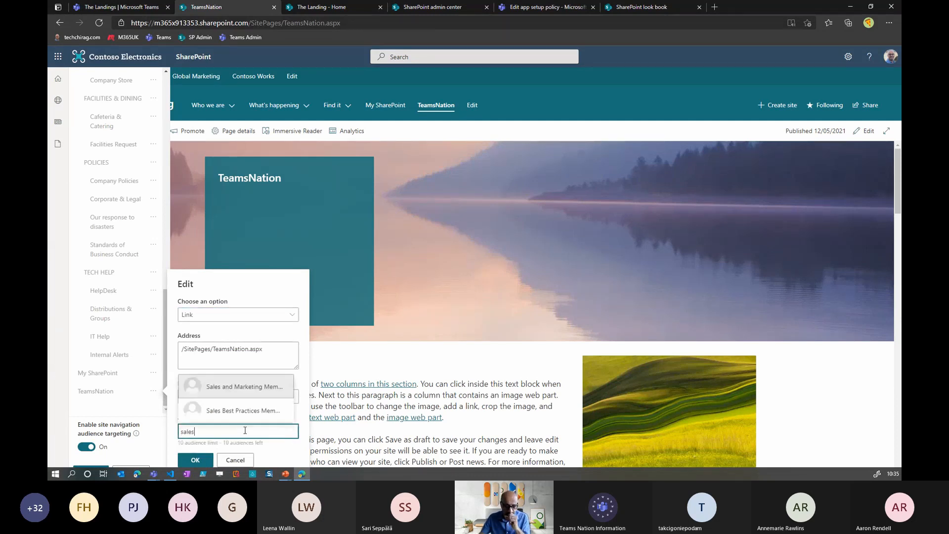
left_click(262, 389)
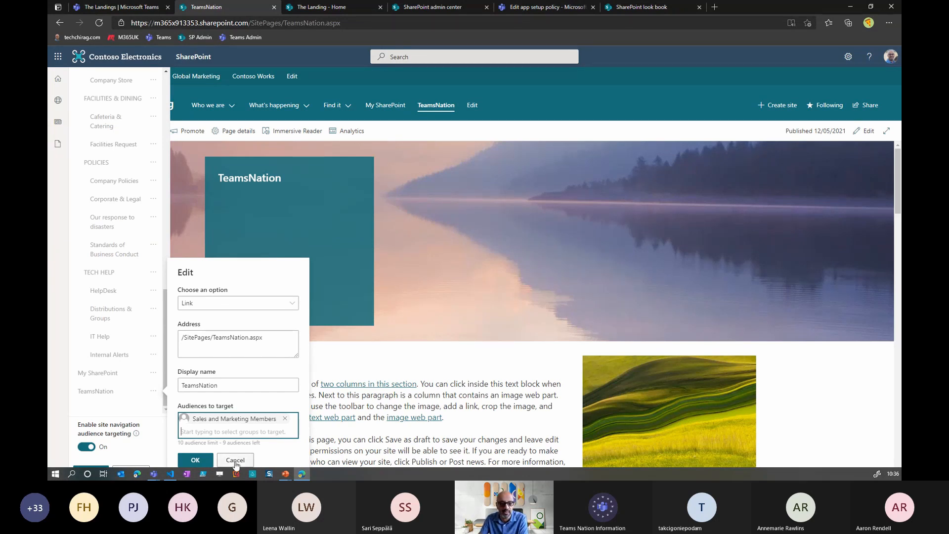
left_click(209, 461)
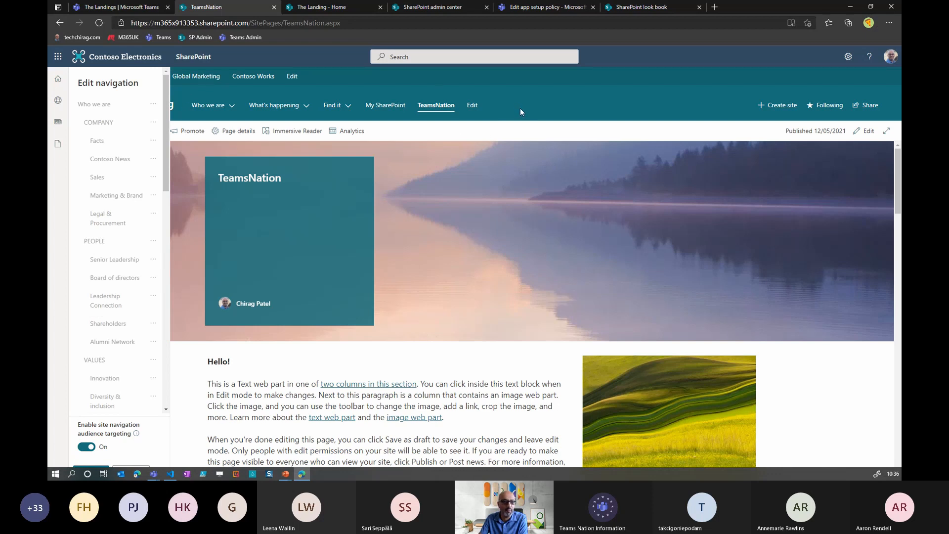
- Switch to Microsoft Teams and reload it, closing its current tab and reopening Teams from the saved favourite
left_click(130, 8)
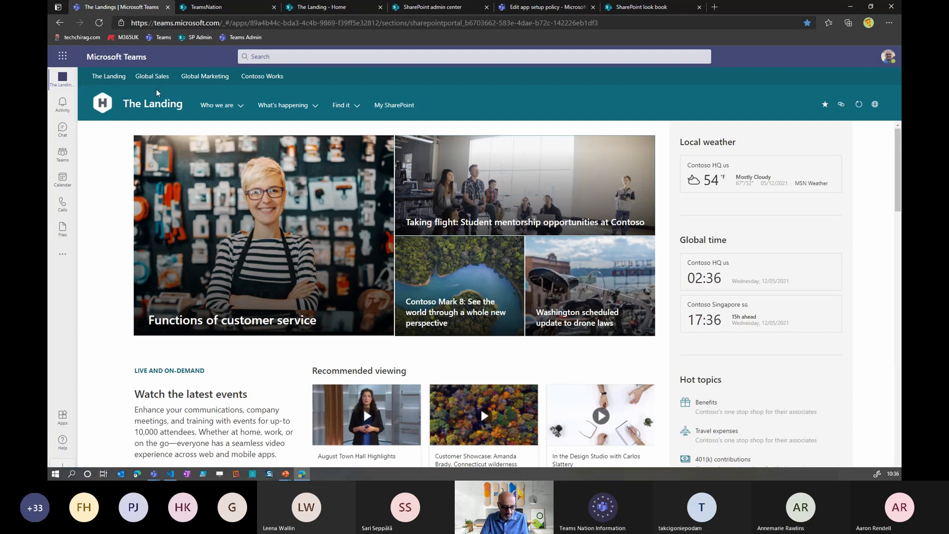
key("F5")
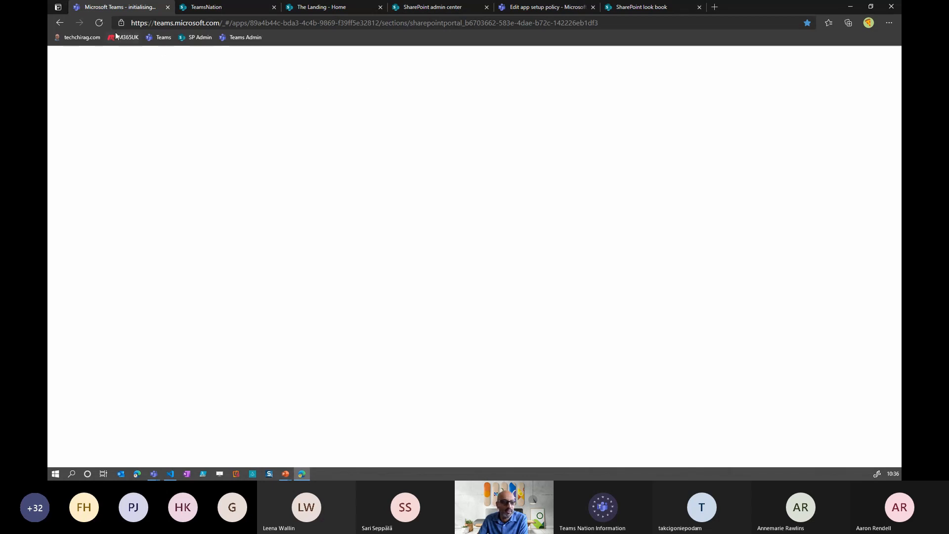
left_click(99, 23)
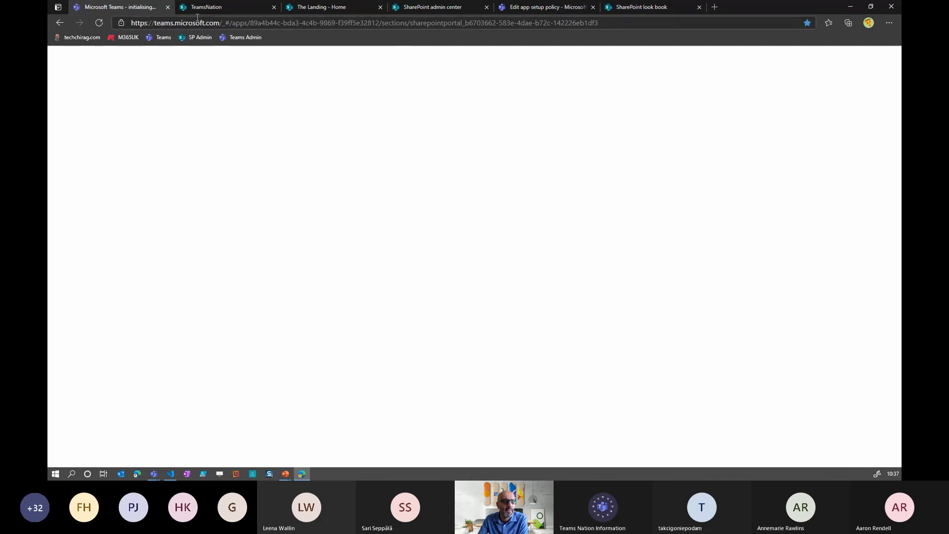
left_click(168, 8)
left_click(159, 37)
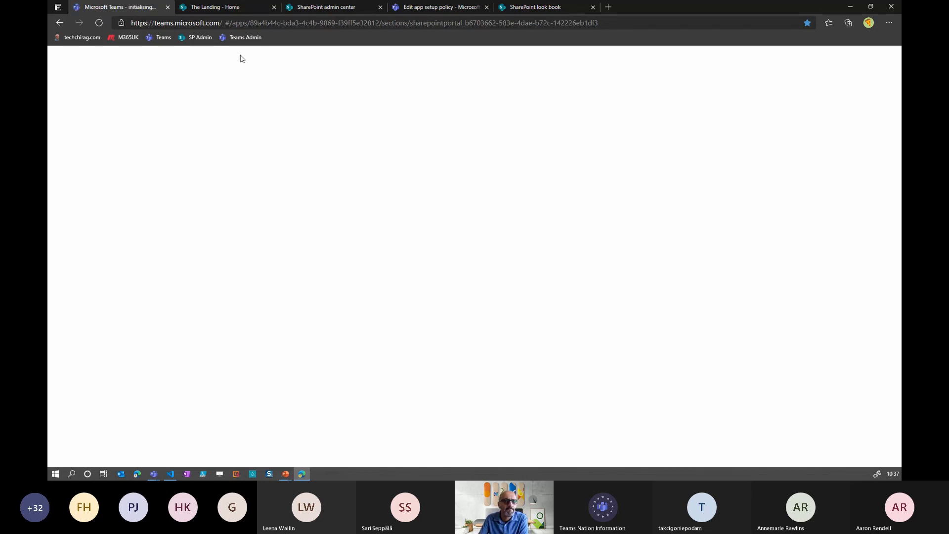
- Try to load Teams from a shortened teams.microsoft.com address, and switch away from the browser window
left_click(224, 25)
double_click(225, 24)
left_click_drag(223, 24, 665, 4)
key("BackSpace")
key("Return")
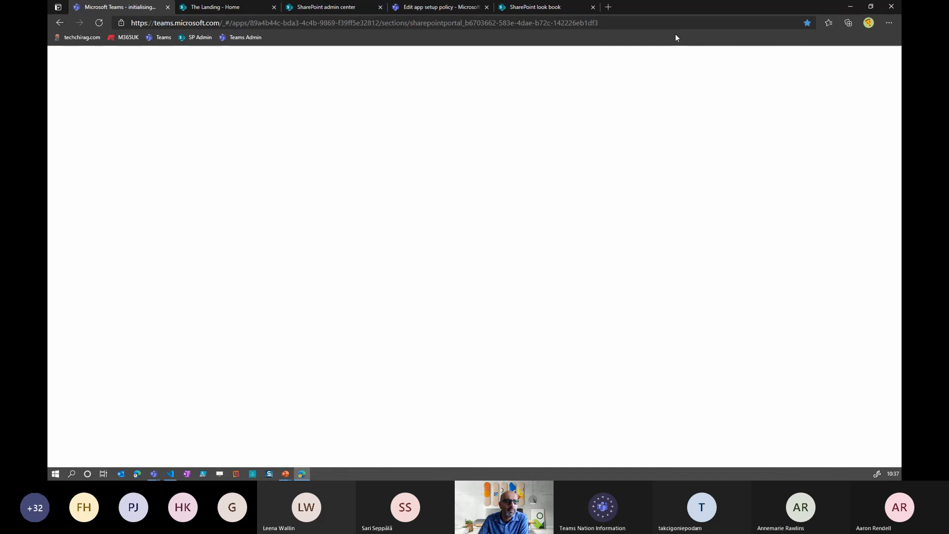
key("alt+Tab")
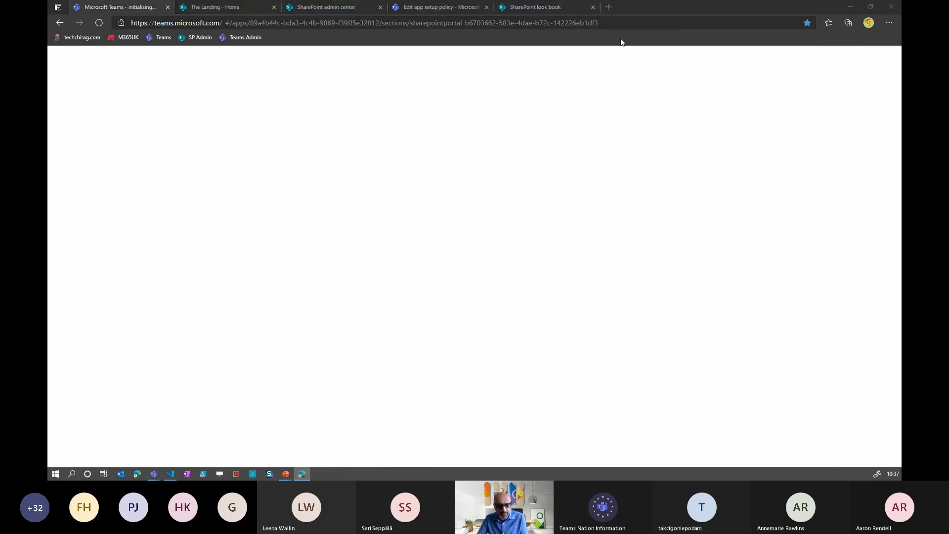